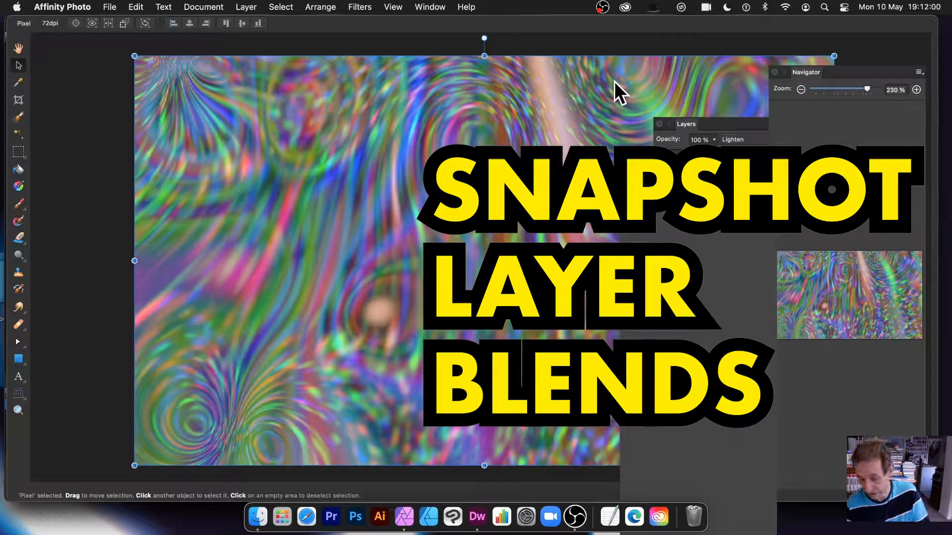
Step: Delete the existing swirled artwork layers and add a new empty pixel layer
key(Delete)
key(Delete)
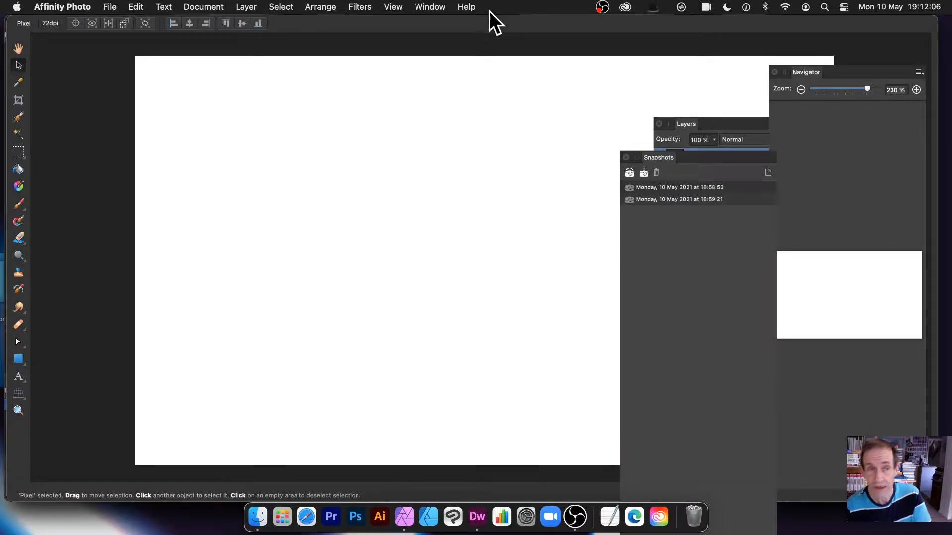
click(243, 7)
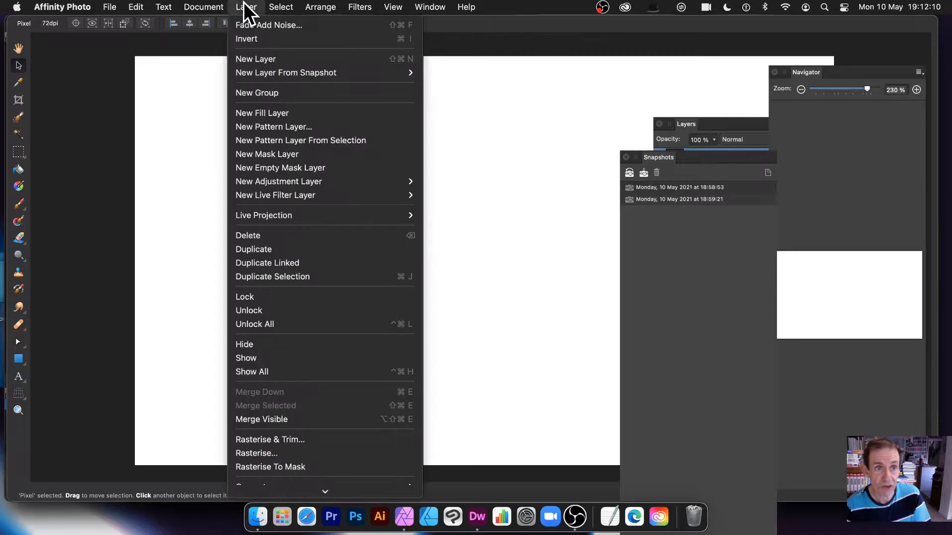
click(256, 60)
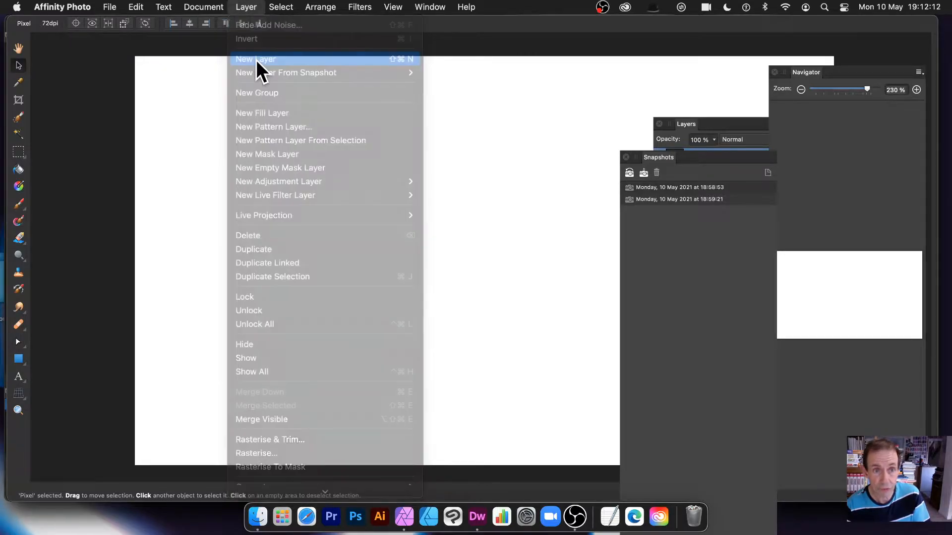
Step: Fill the new pixel layer with black as a custom colour
click(137, 6)
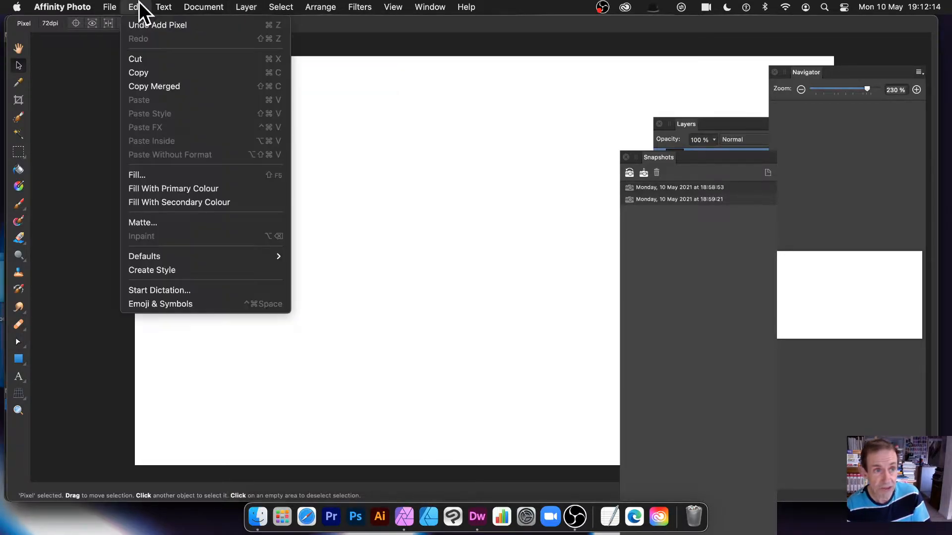
click(147, 176)
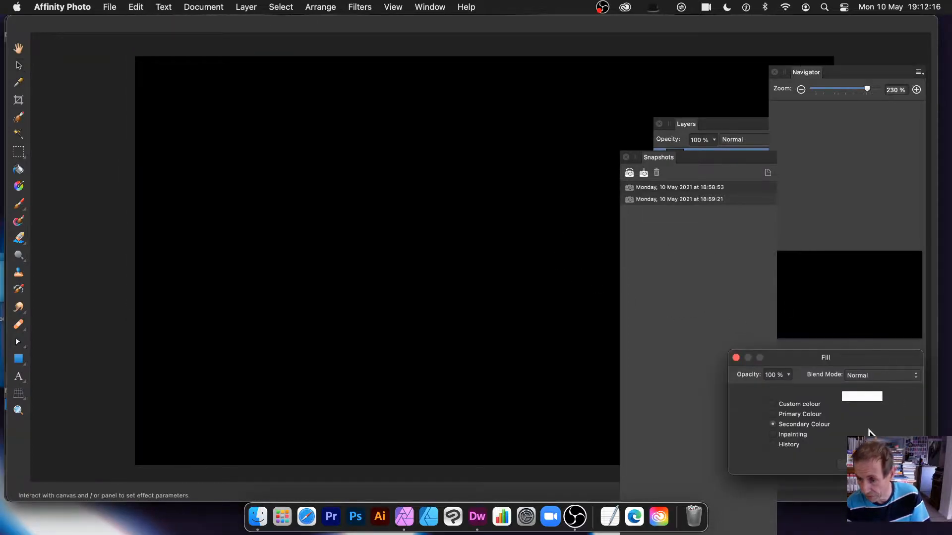
click(775, 414)
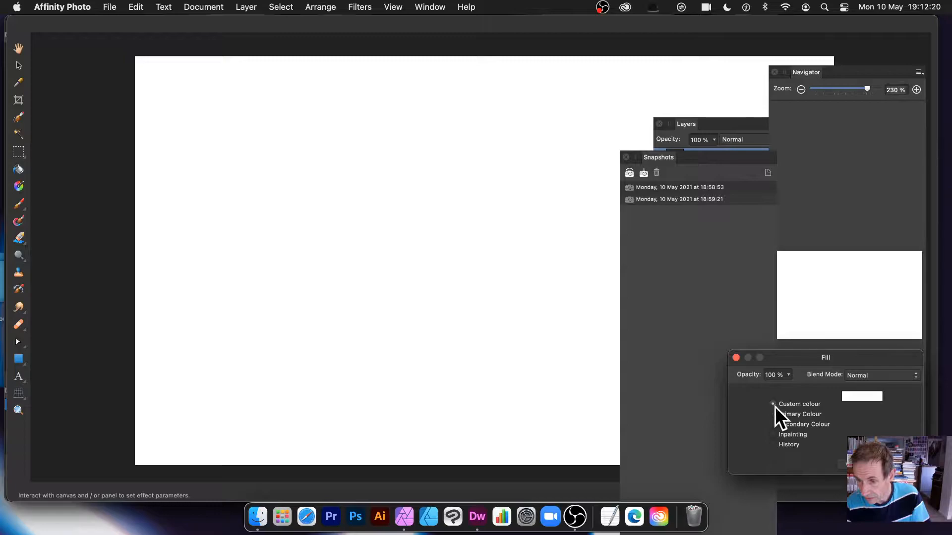
click(782, 404)
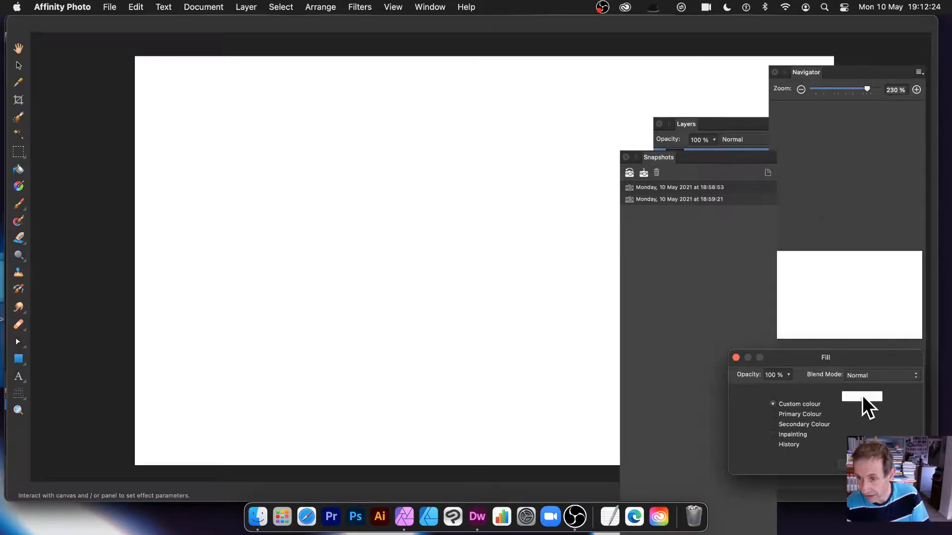
click(863, 396)
drag(867, 290, 863, 254)
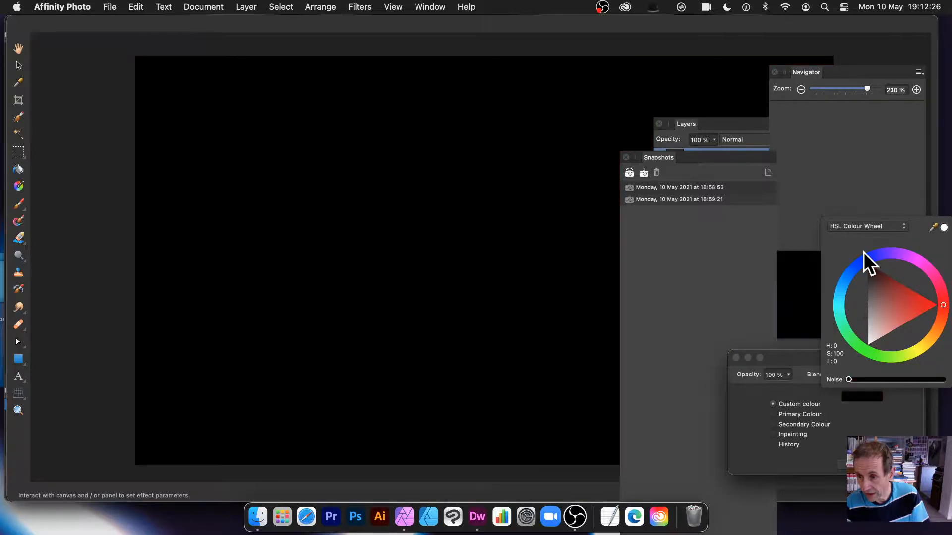
click(897, 465)
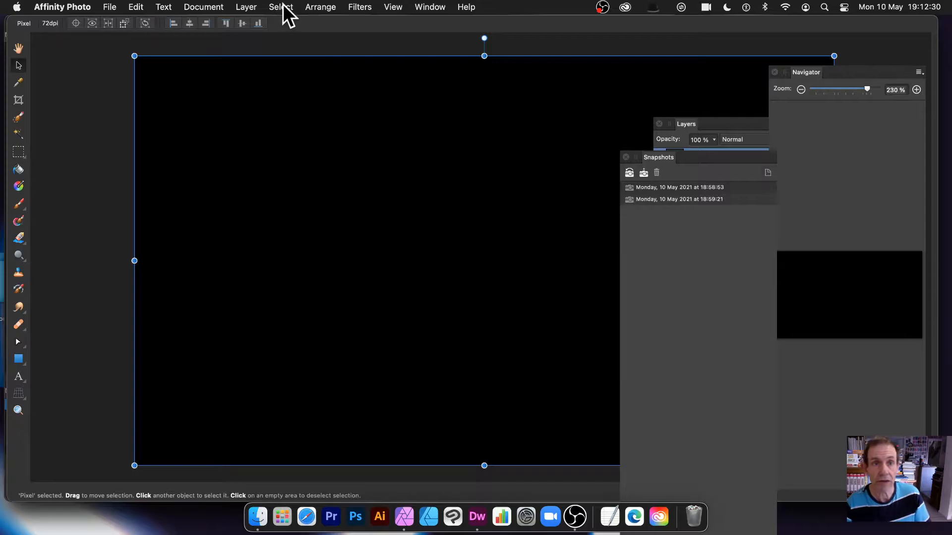
Step: Add Gaussian colour noise at 100% intensity to the black layer, and repeat the noise filter once
click(349, 5)
mouse_move(370, 84)
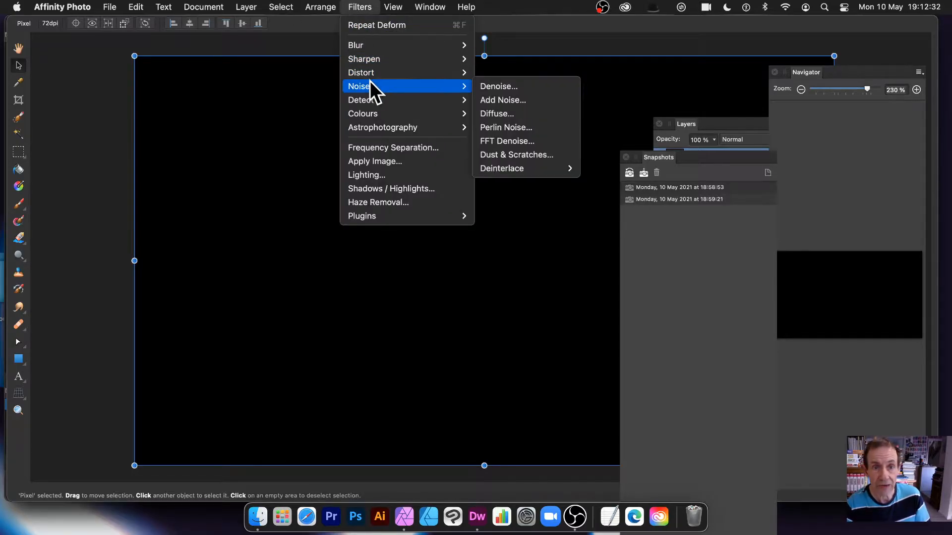
click(510, 98)
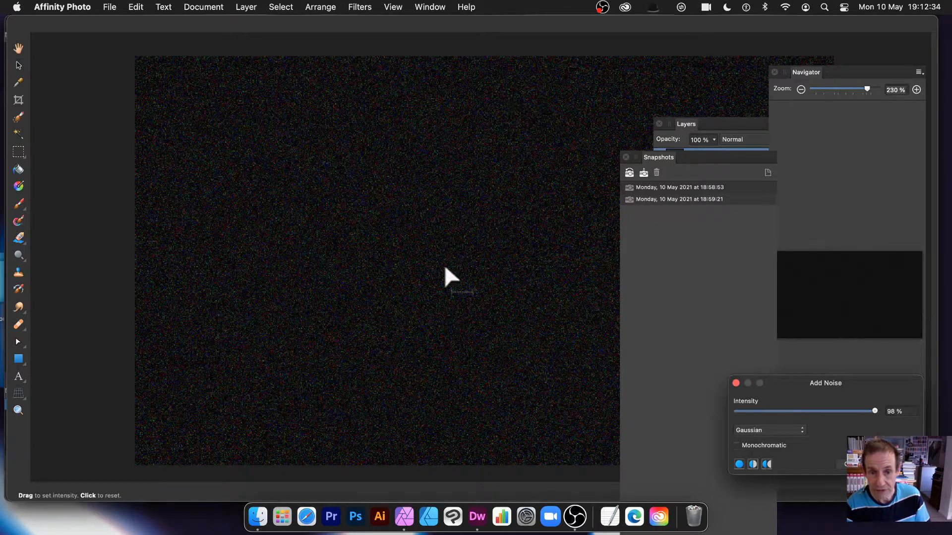
drag(873, 391, 554, 277)
drag(400, 262, 830, 245)
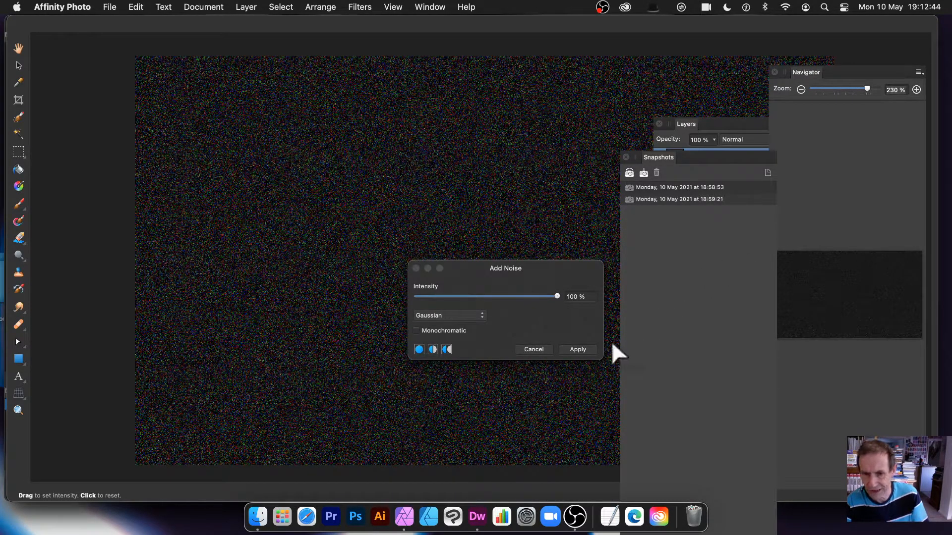
click(578, 350)
click(356, 7)
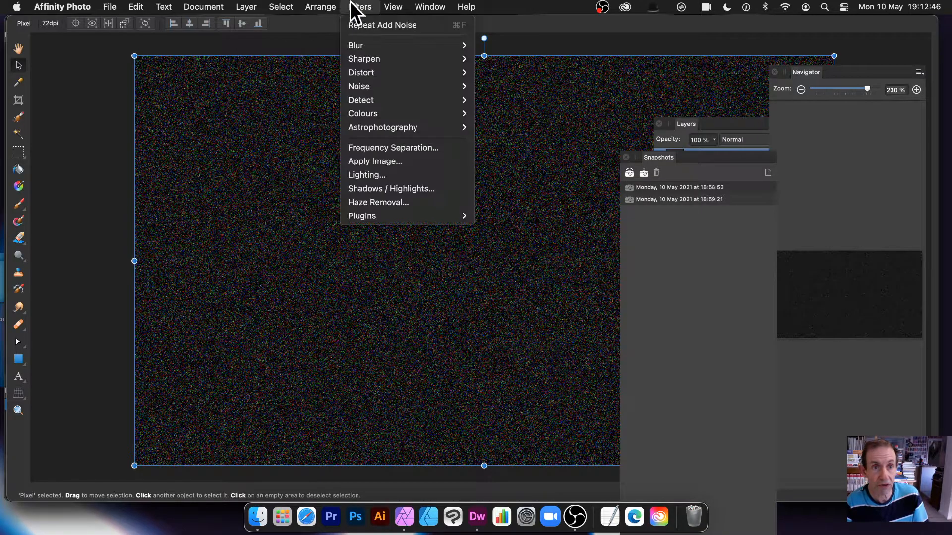
click(352, 21)
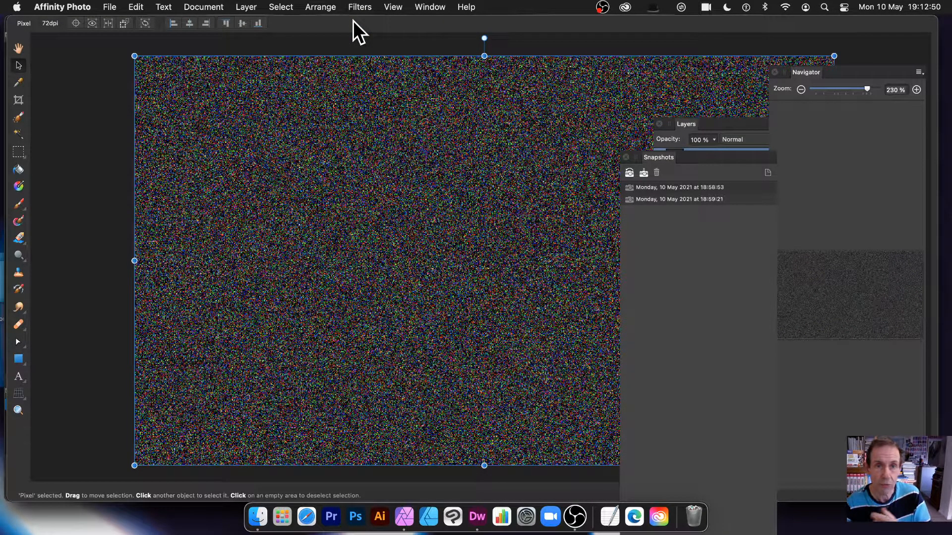
Step: Soften the noise layer with a slight Gaussian Blur
click(360, 4)
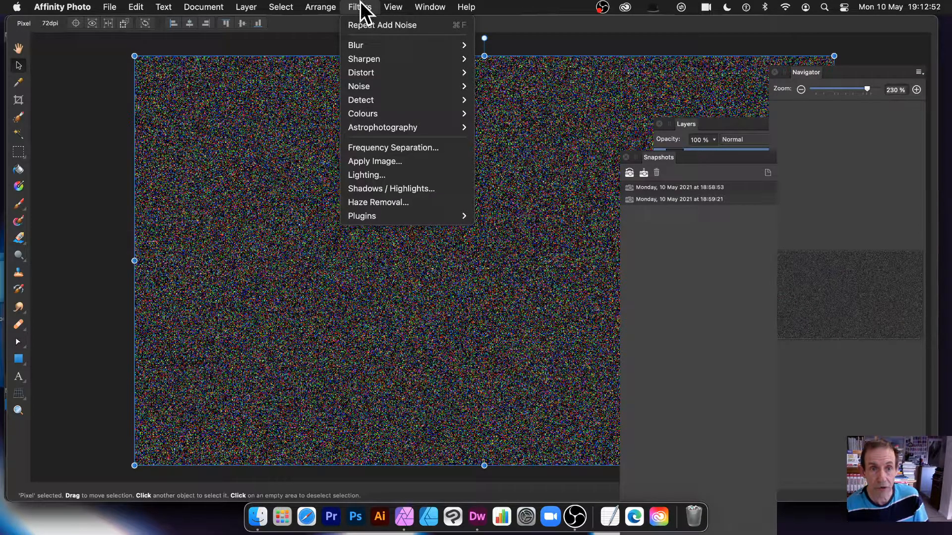
mouse_move(440, 44)
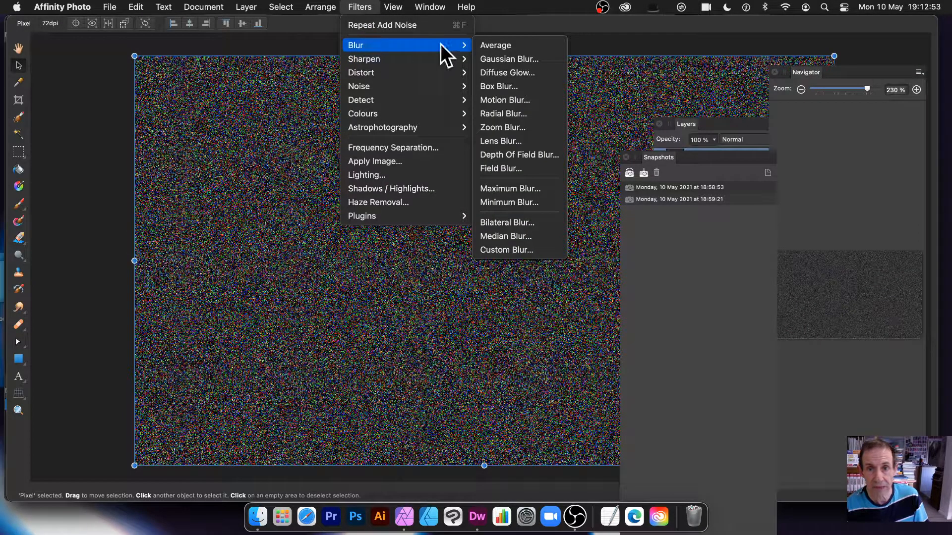
click(539, 60)
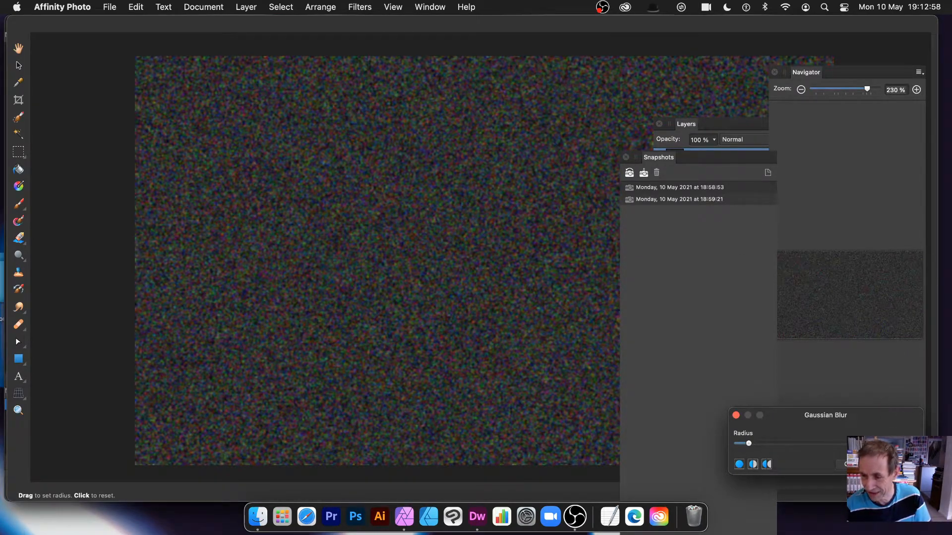
click(896, 465)
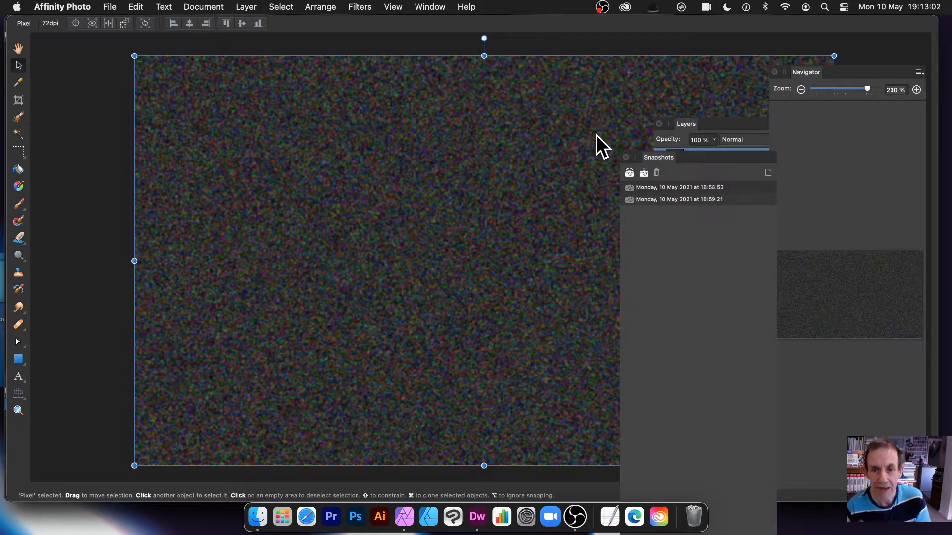
Step: Brighten the blurred noise colours with the Auto Levels filter
click(358, 6)
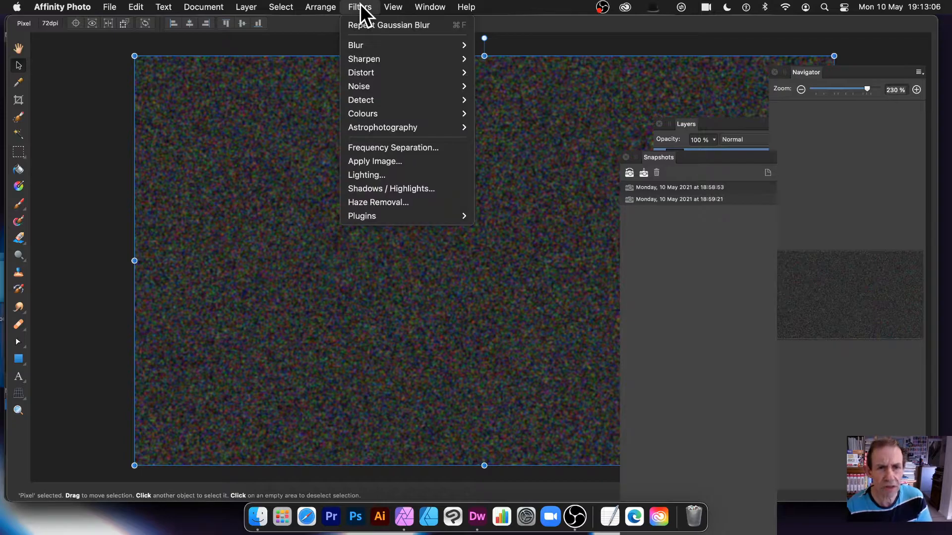
mouse_move(350, 42)
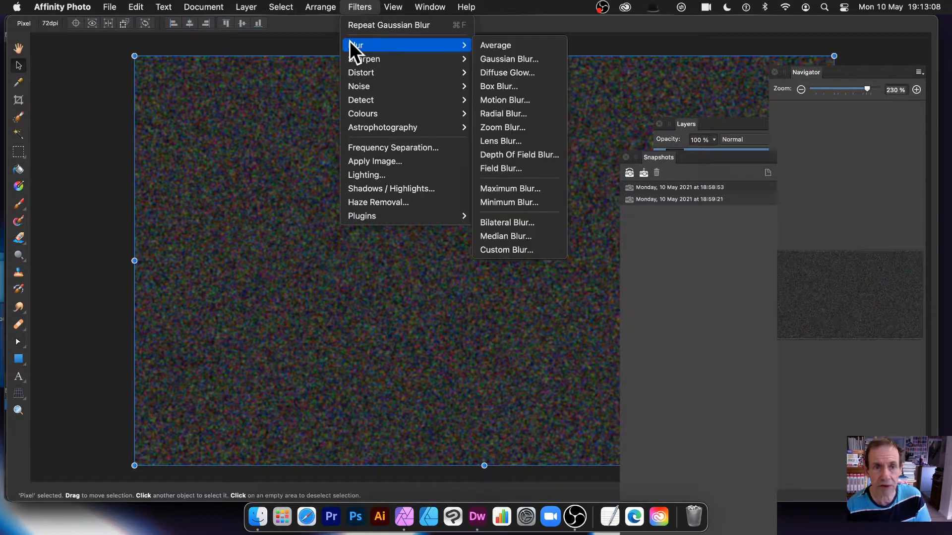
mouse_move(364, 112)
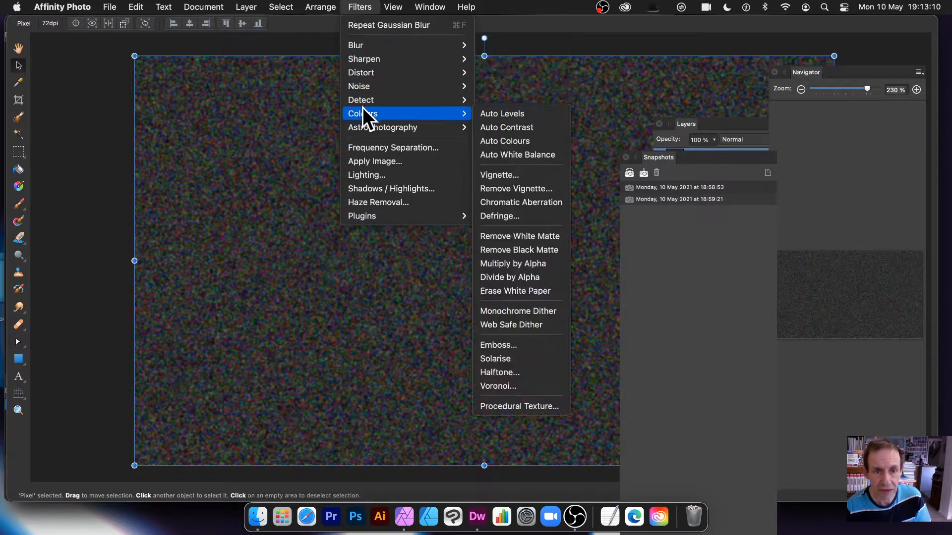
click(515, 119)
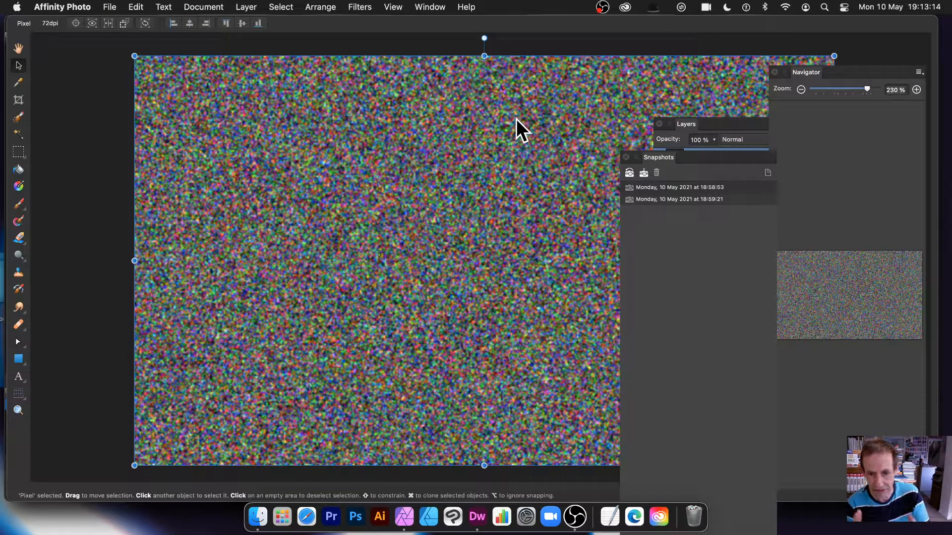
Step: Start the Deform distortion on the noise layer and place several control points across the middle and lower part of the image
click(367, 7)
mouse_move(374, 73)
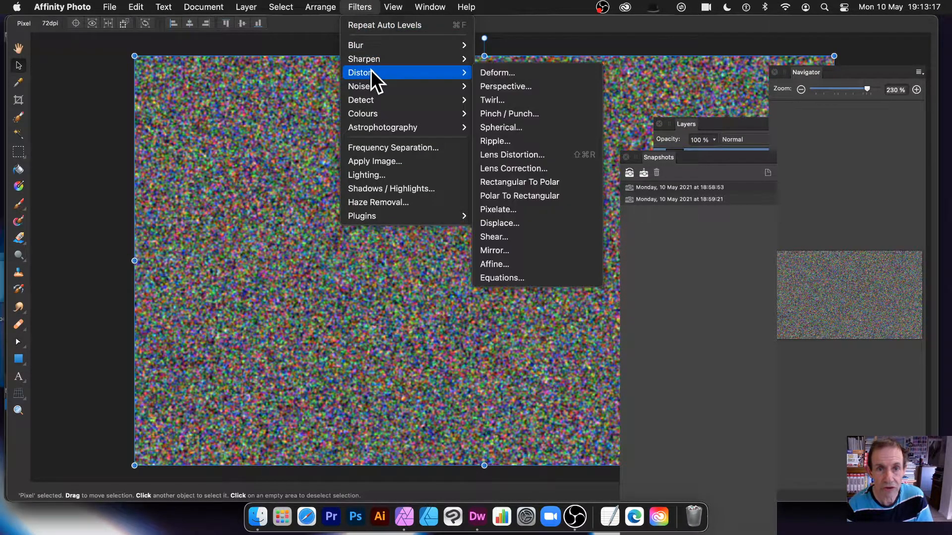
click(509, 74)
drag(800, 400, 542, 173)
click(352, 219)
click(350, 228)
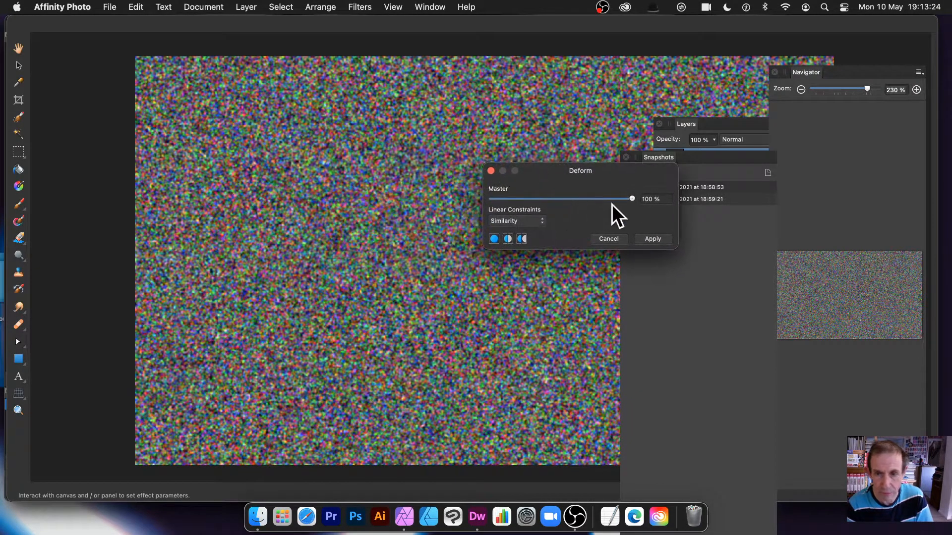
click(326, 236)
click(433, 298)
click(545, 335)
Step: Pull Deform points outward from the image centre toward the edges and corners to form swirls, and apply the distortion
drag(433, 298, 194, 144)
drag(388, 227, 317, 403)
drag(427, 178, 616, 353)
drag(448, 138, 747, 103)
drag(387, 171, 485, 365)
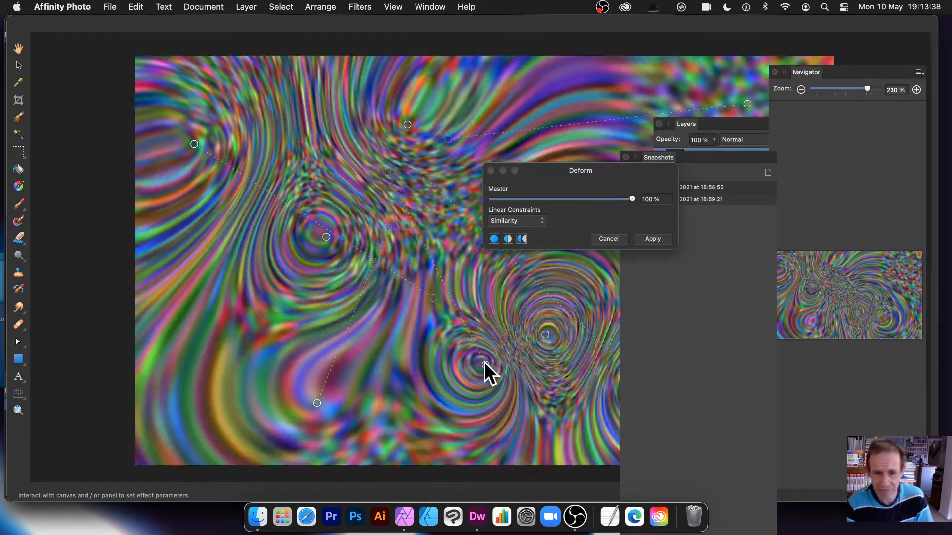
drag(418, 176, 228, 105)
drag(314, 198, 126, 139)
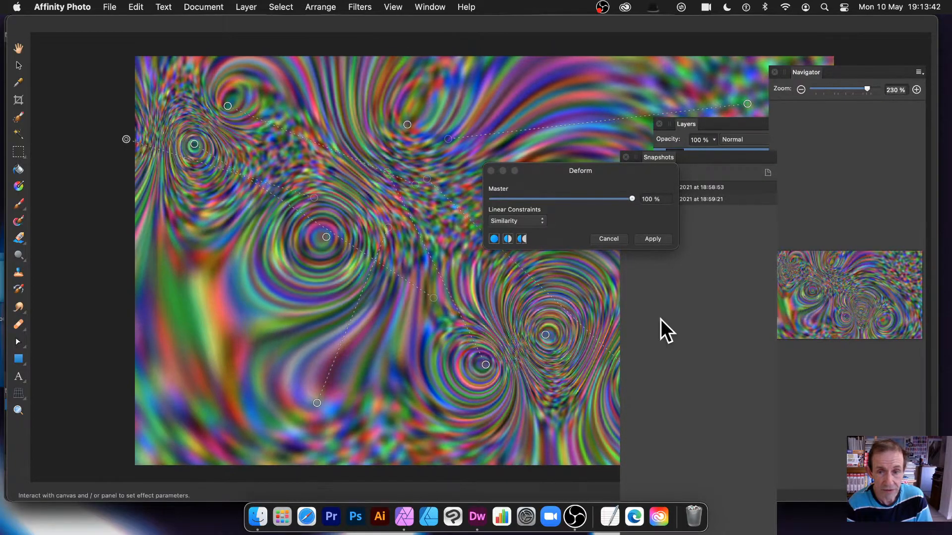
click(654, 238)
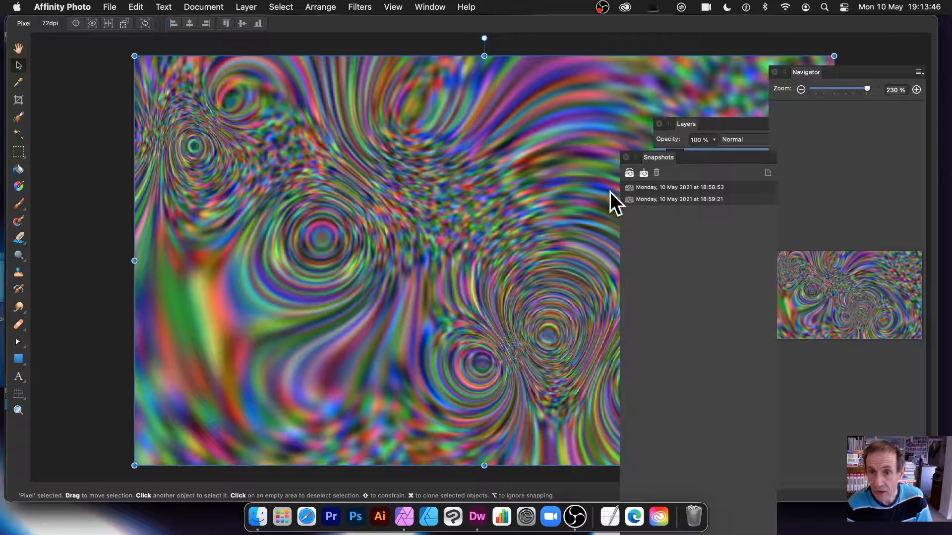
Step: Delete both existing dated snapshots from the document's snapshot list
click(391, 5)
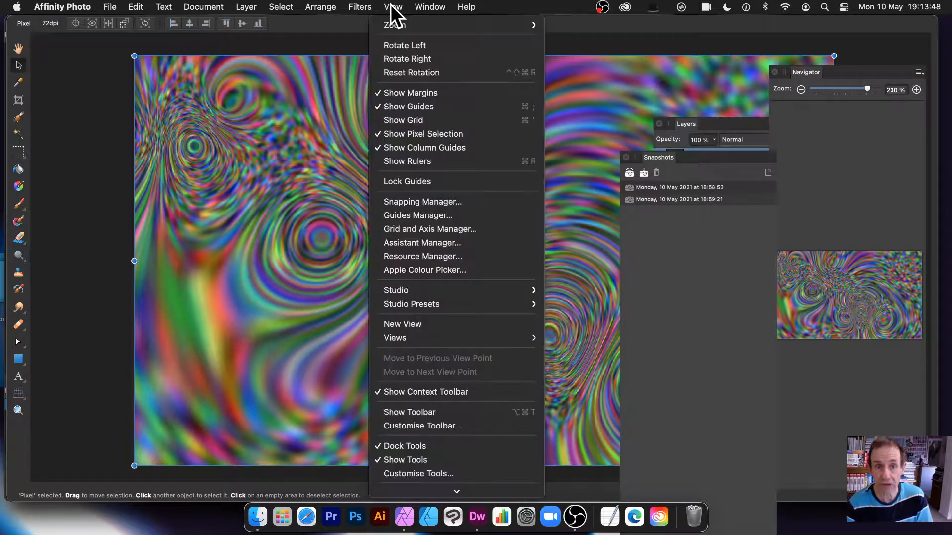
mouse_move(412, 286)
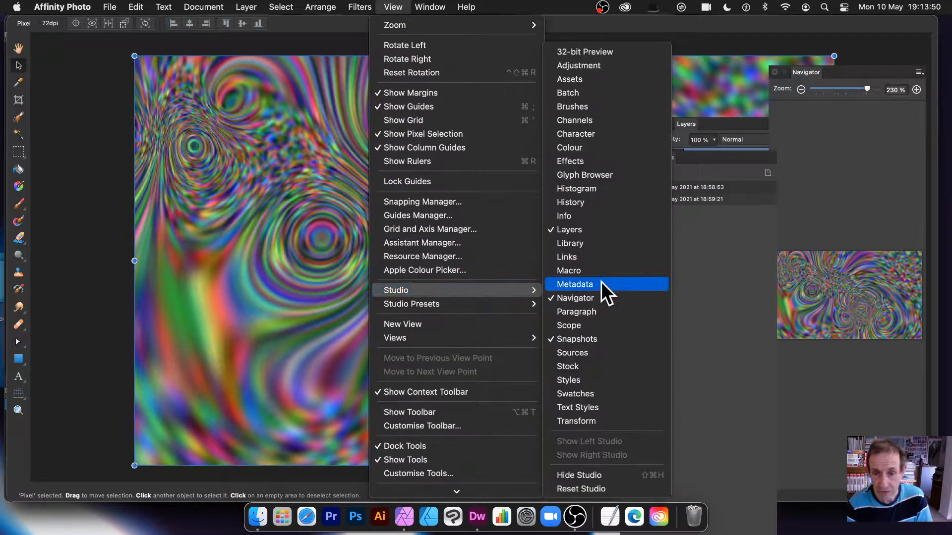
click(588, 339)
click(744, 187)
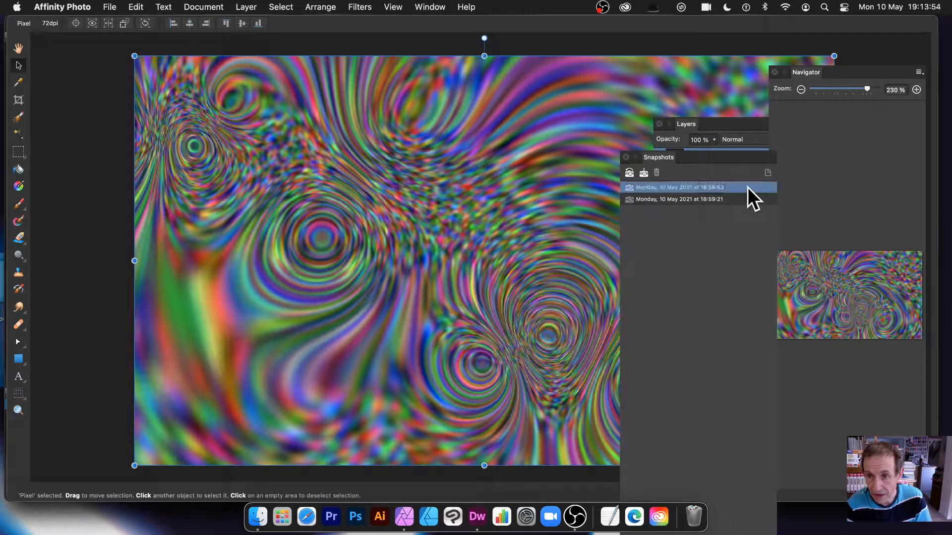
click(656, 172)
click(678, 188)
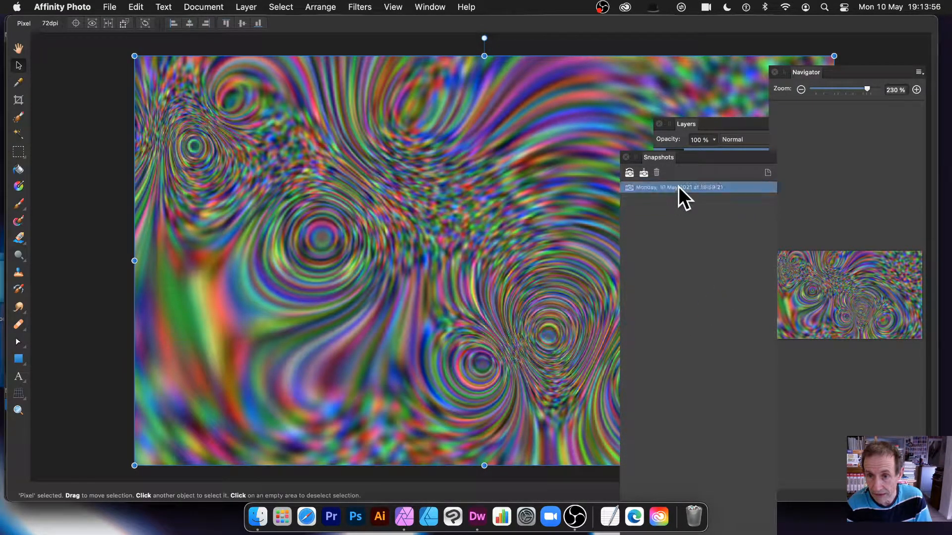
click(656, 173)
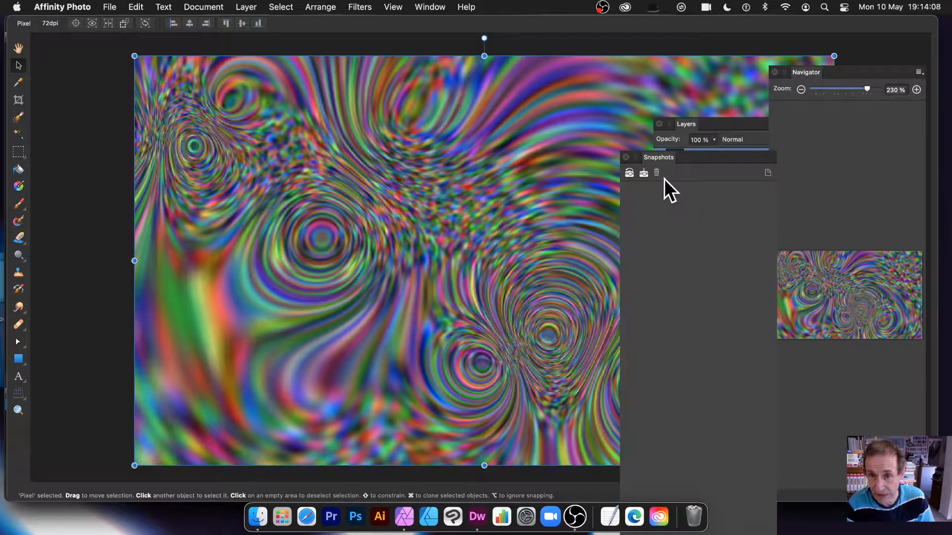
Step: Add a document snapshot of the swirled noise pattern named "Gradient 1"
click(644, 172)
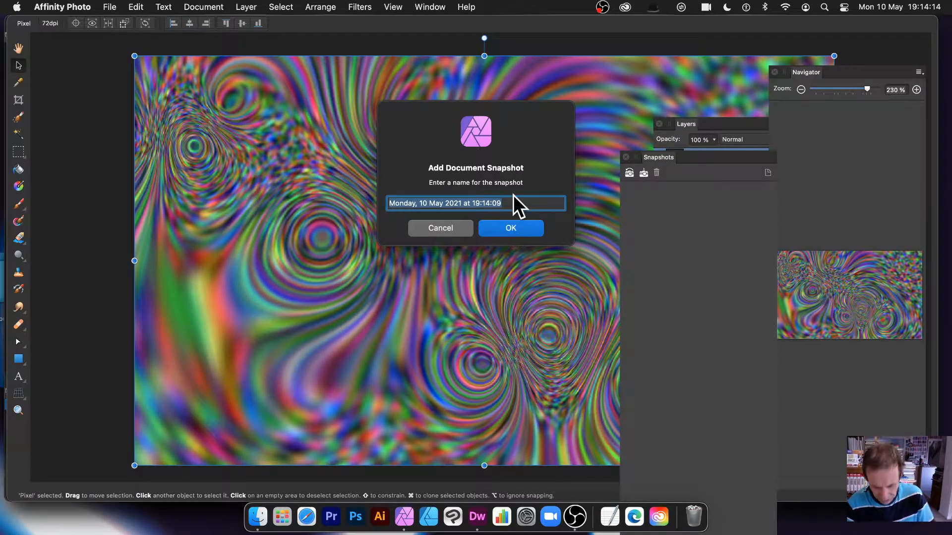
text(Gradi)
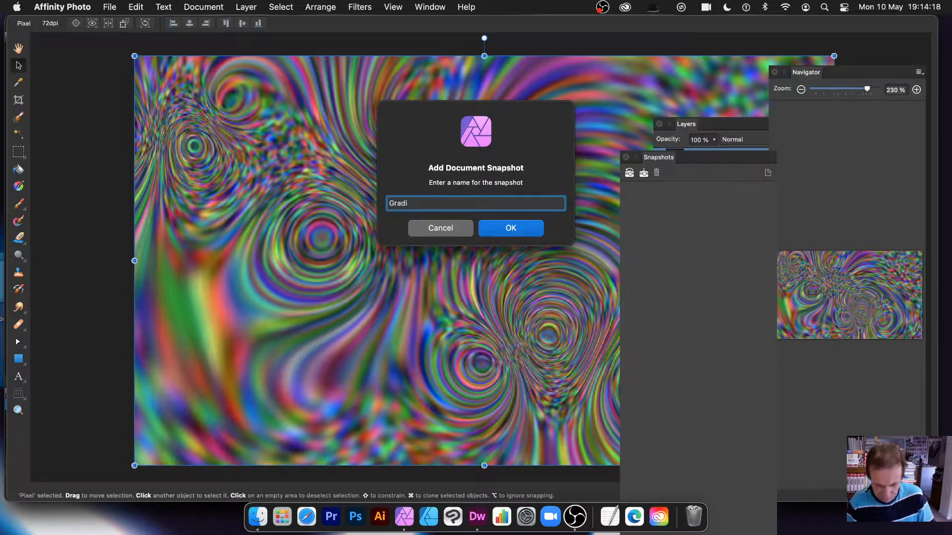
text(uent 1)
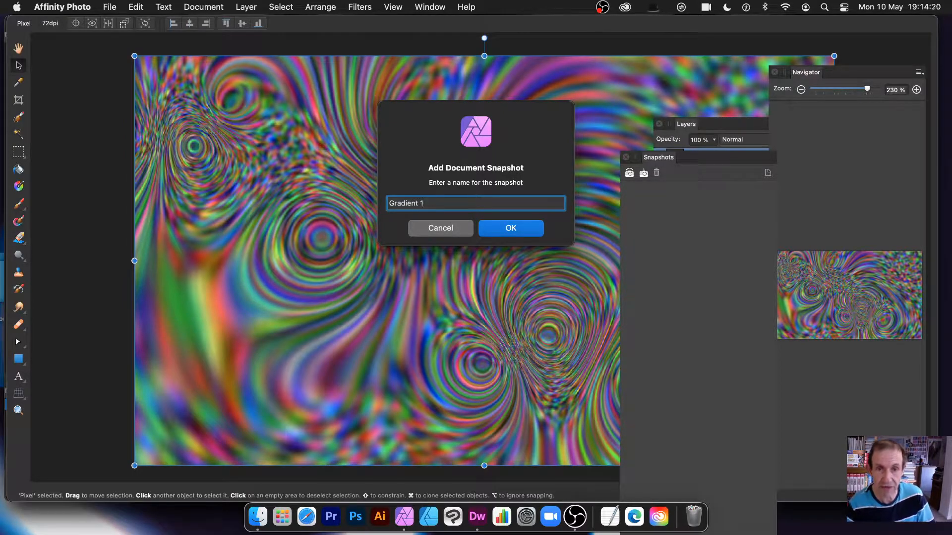
click(528, 230)
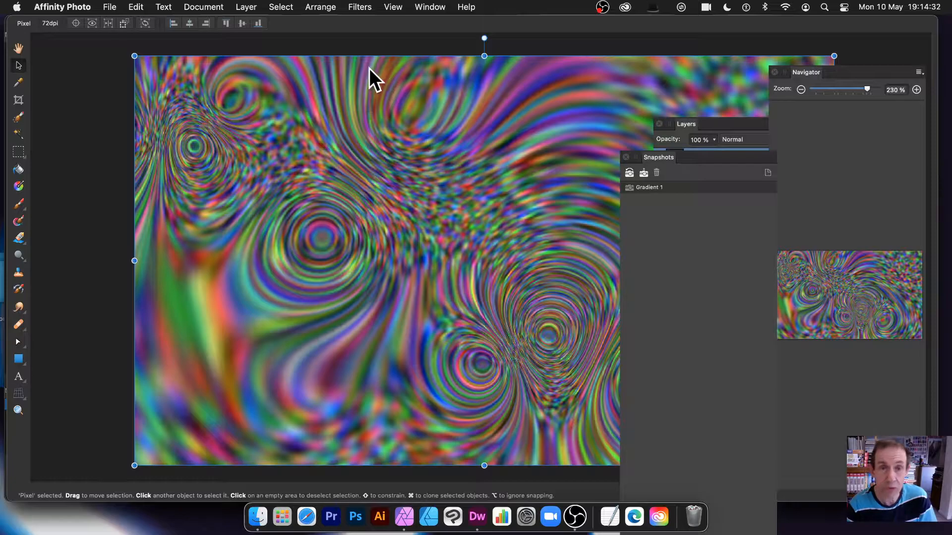
Step: Repeat the Deform filter twice on the pattern and store the result as a document snapshot under the default dated name
click(358, 6)
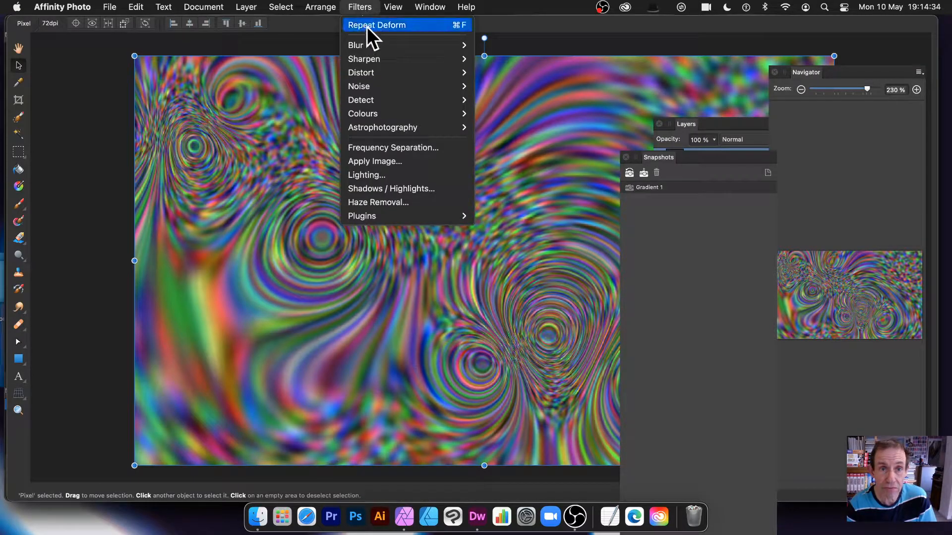
click(367, 27)
click(359, 6)
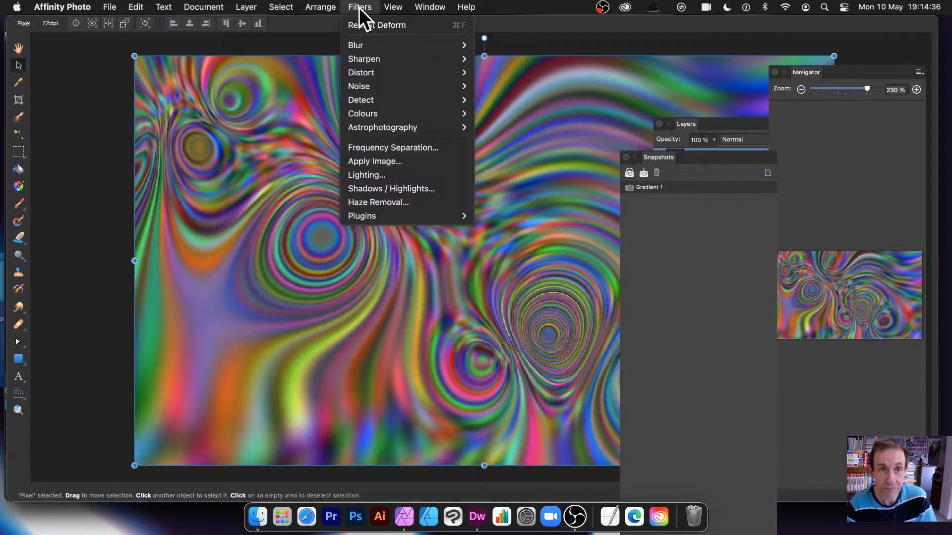
click(359, 22)
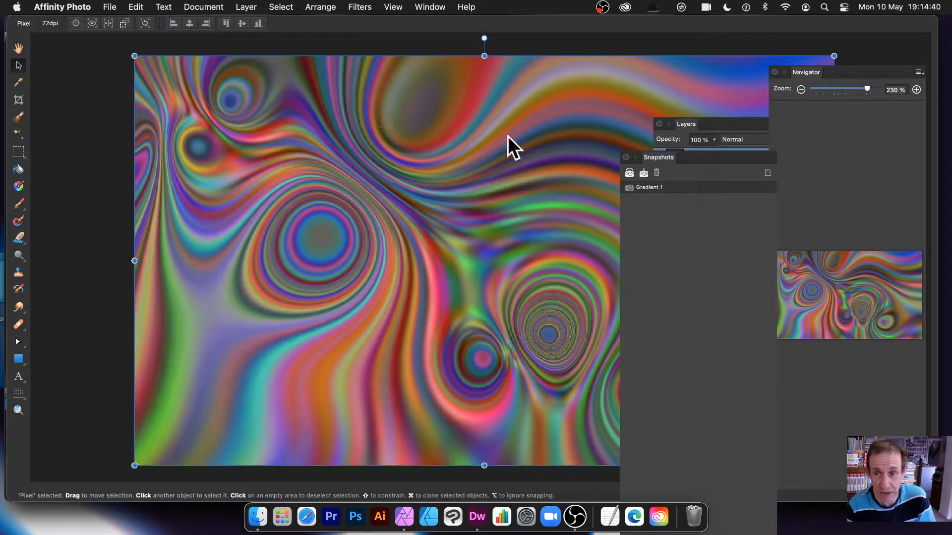
click(644, 172)
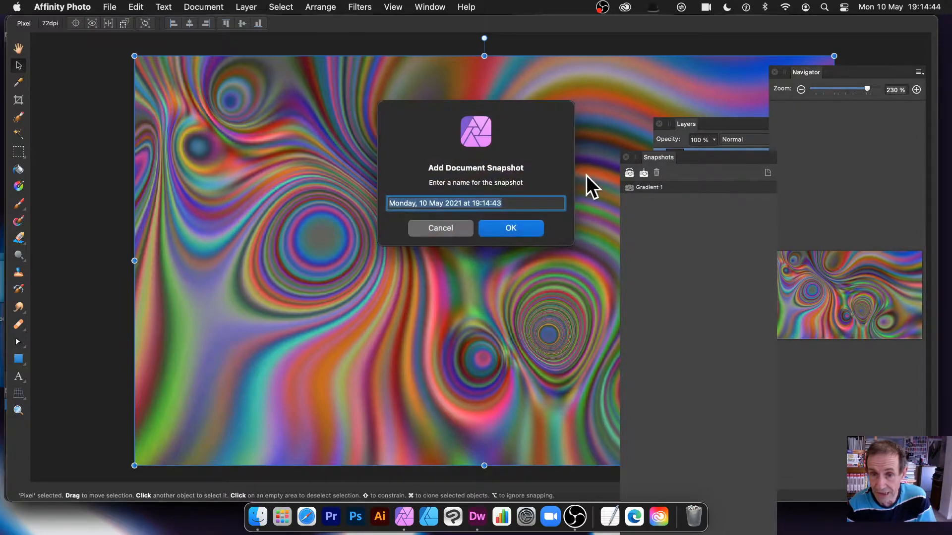
click(510, 222)
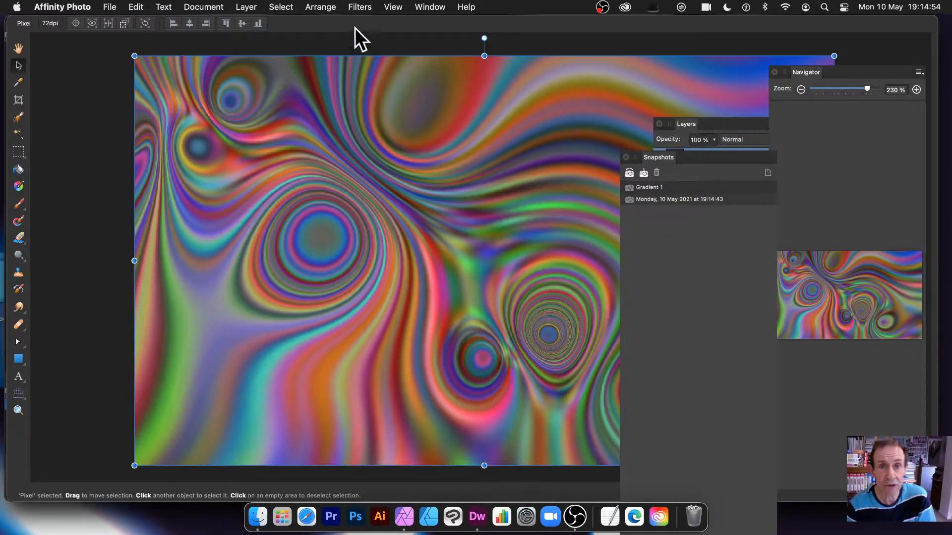
Step: Apply the Add Noise filter to the pattern layer with Gaussian noise at 100 % intensity
click(365, 6)
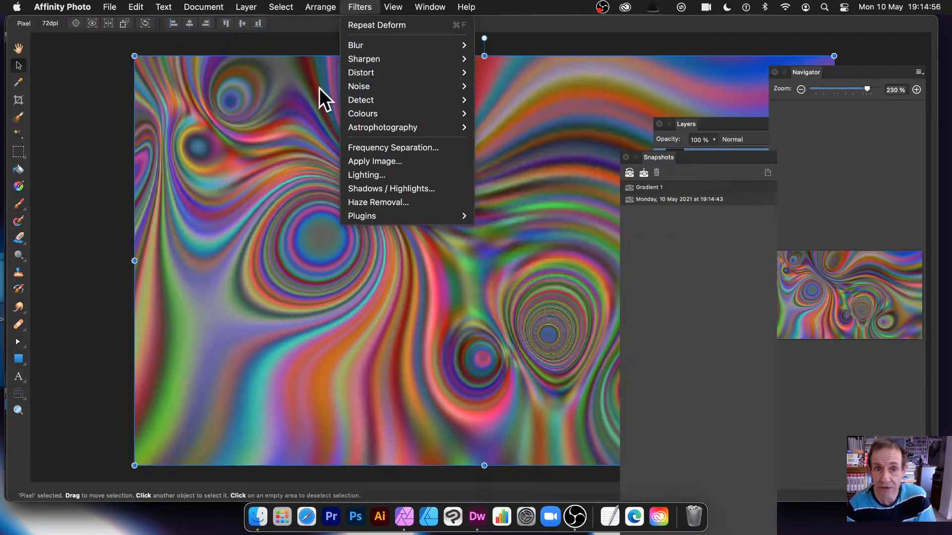
mouse_move(380, 75)
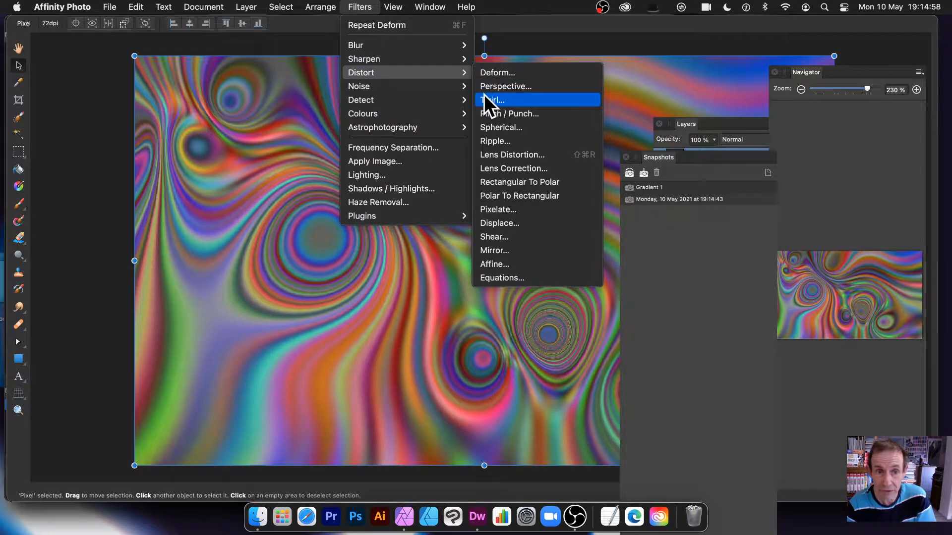
mouse_move(423, 86)
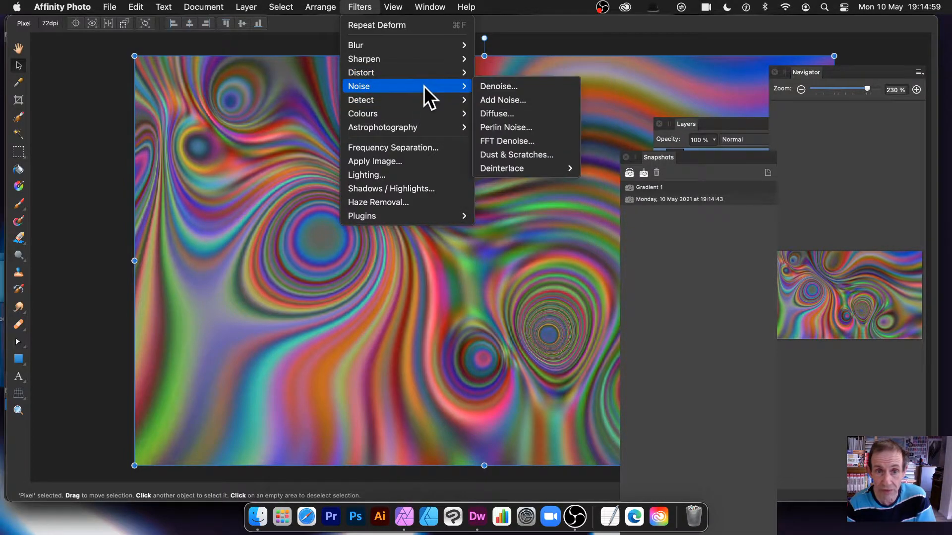
click(504, 98)
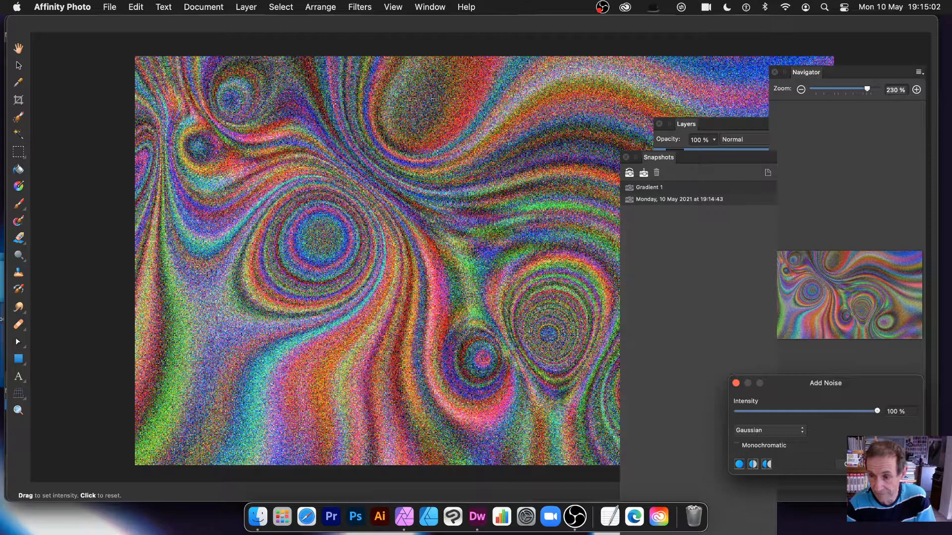
key(Return)
Step: Soften the noisy pattern with a slight Gaussian Blur
click(361, 7)
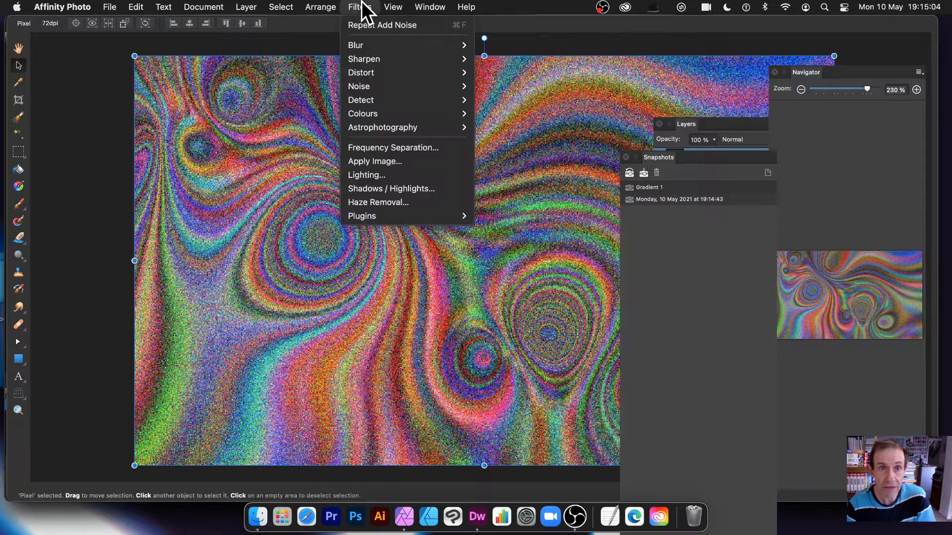
mouse_move(369, 45)
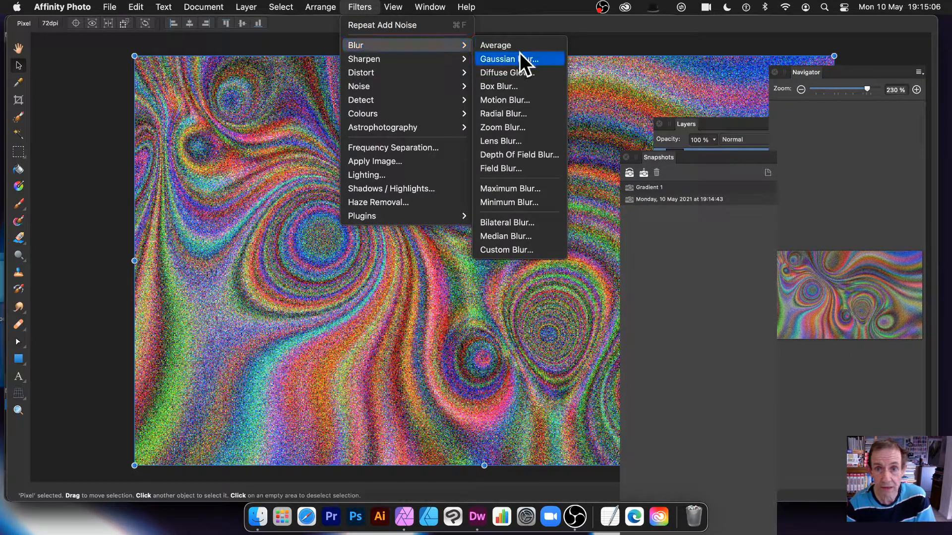
click(521, 57)
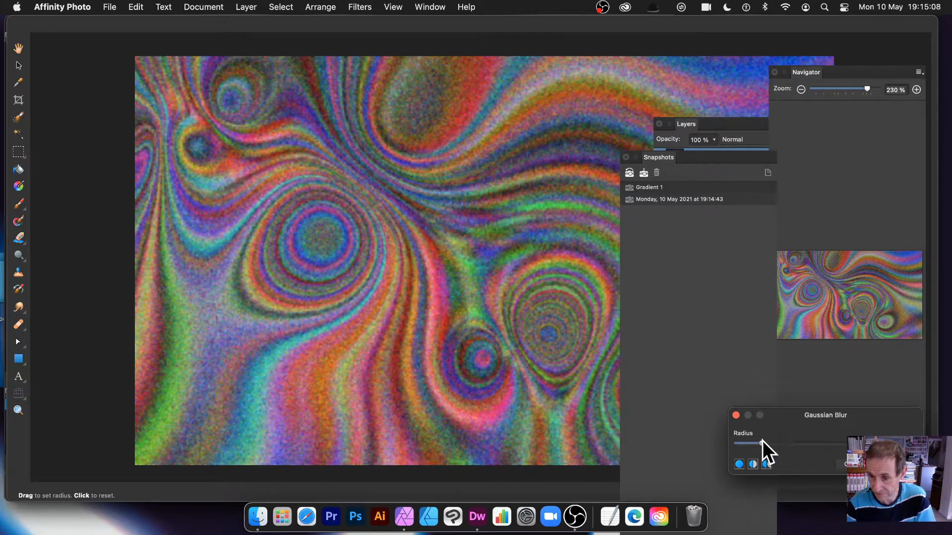
key(Return)
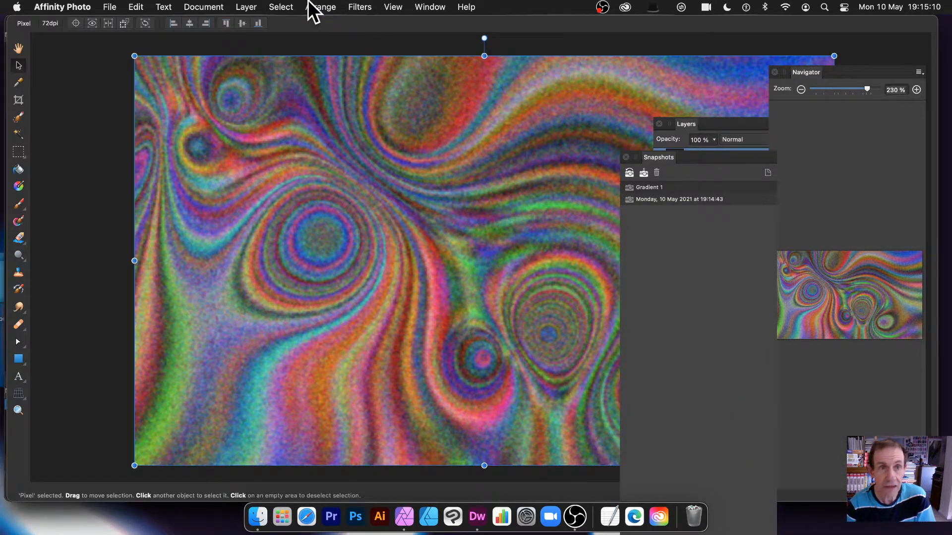
Step: Start a new Deform distortion, place control points around the middle of the image, and set Linear Constraints to Similarity
click(358, 7)
mouse_move(353, 72)
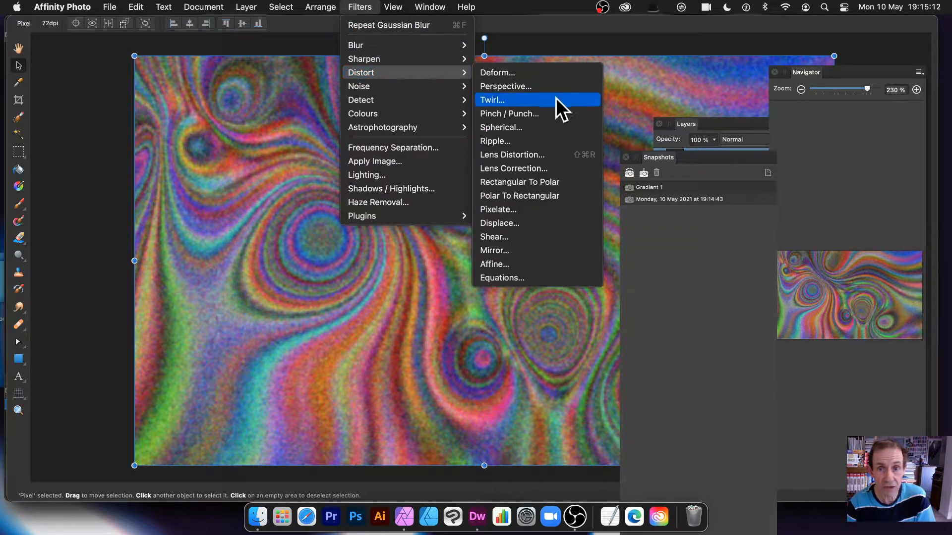
click(492, 74)
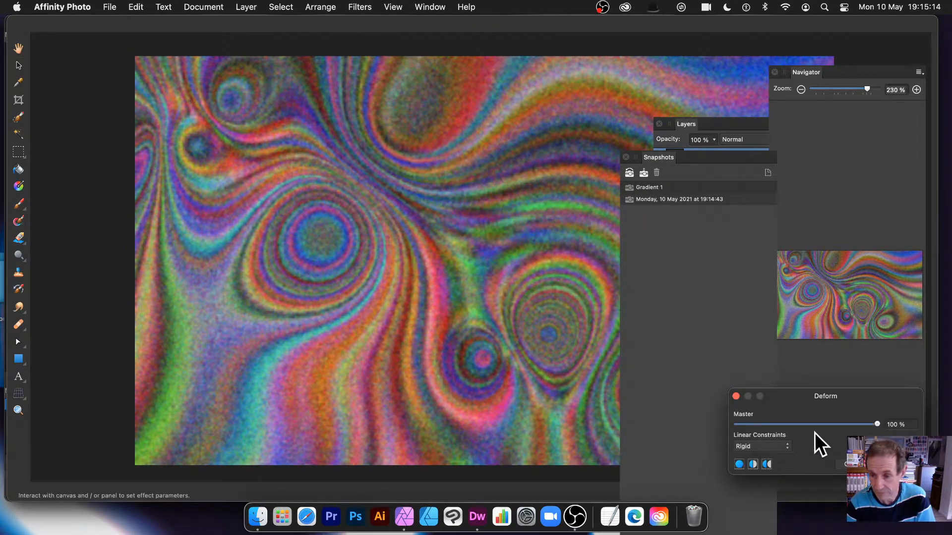
click(422, 323)
click(287, 342)
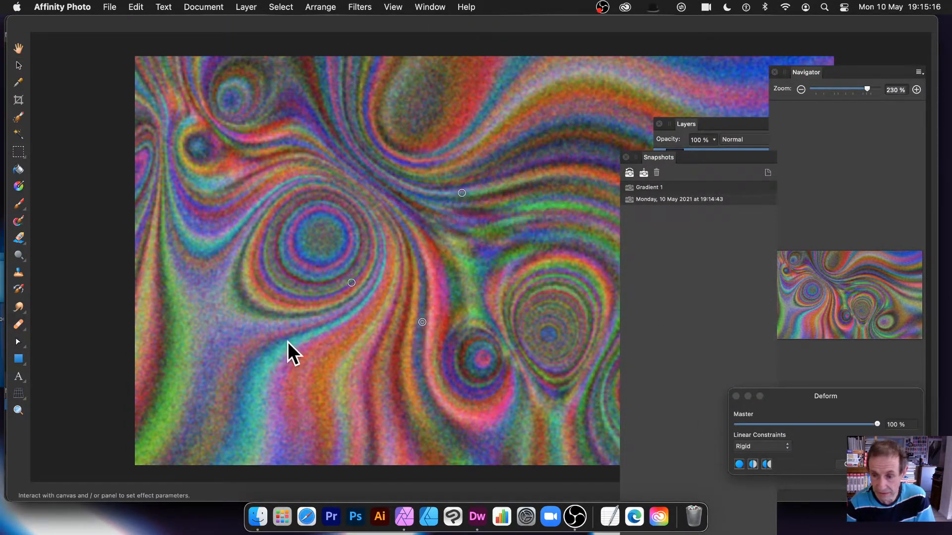
click(764, 447)
click(765, 456)
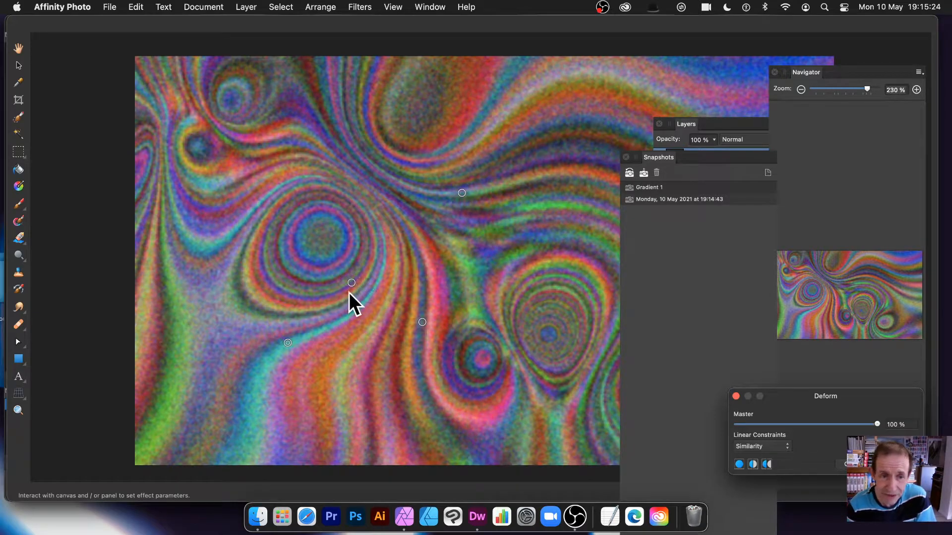
Step: Pull the Deform points in different directions across the image, adding extra points near the centre, and apply the distortion
drag(351, 282, 219, 194)
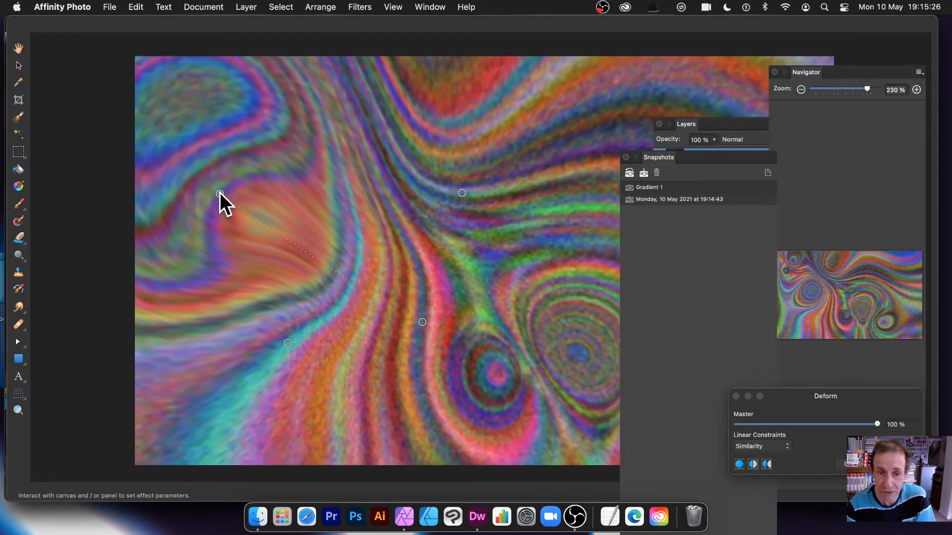
drag(422, 322, 244, 374)
click(380, 250)
drag(380, 251, 546, 373)
drag(463, 193, 580, 69)
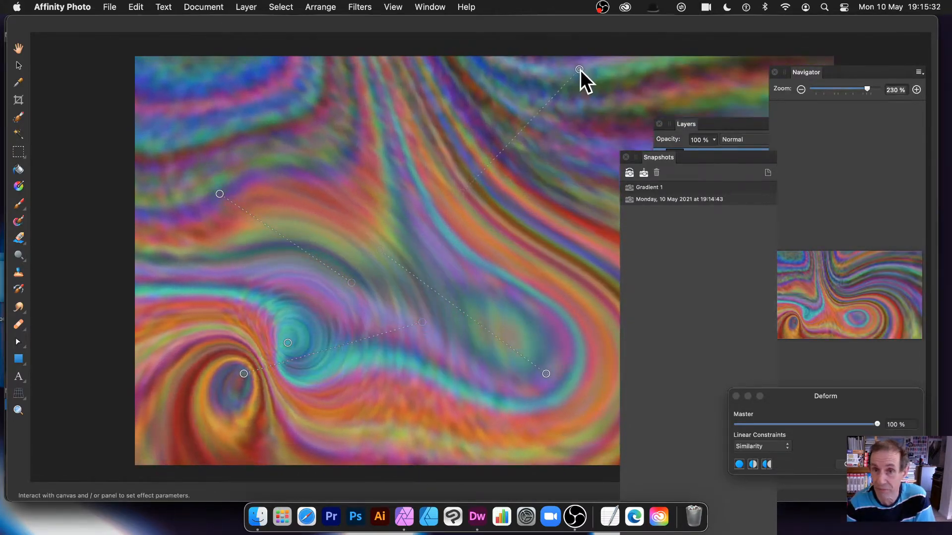
drag(546, 203, 412, 325)
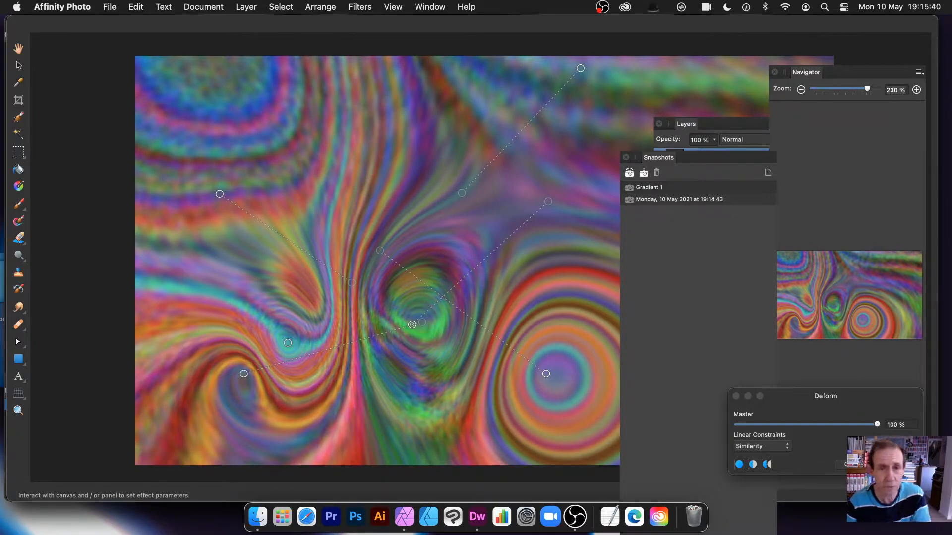
click(896, 464)
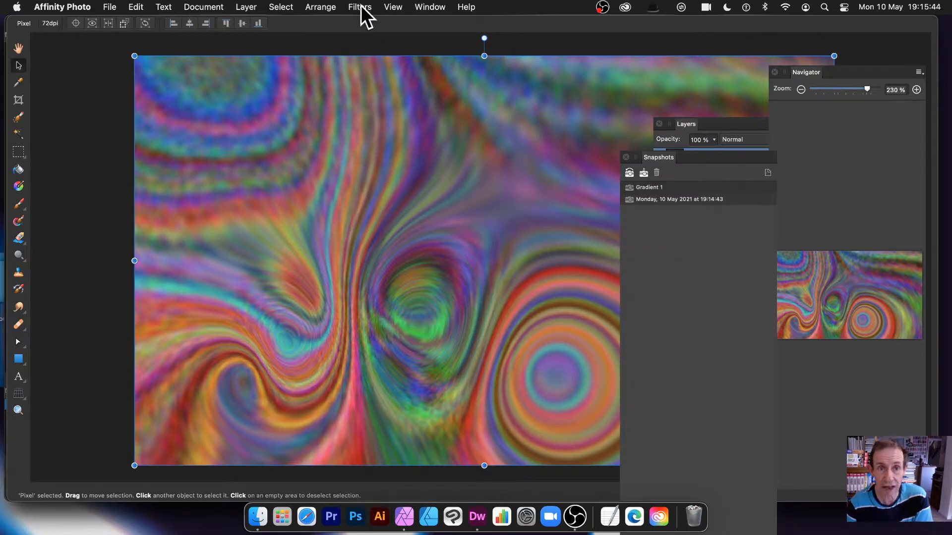
Step: Store the new pattern as a document snapshot under the default dated name and delete the pattern layer's content
click(644, 173)
click(521, 229)
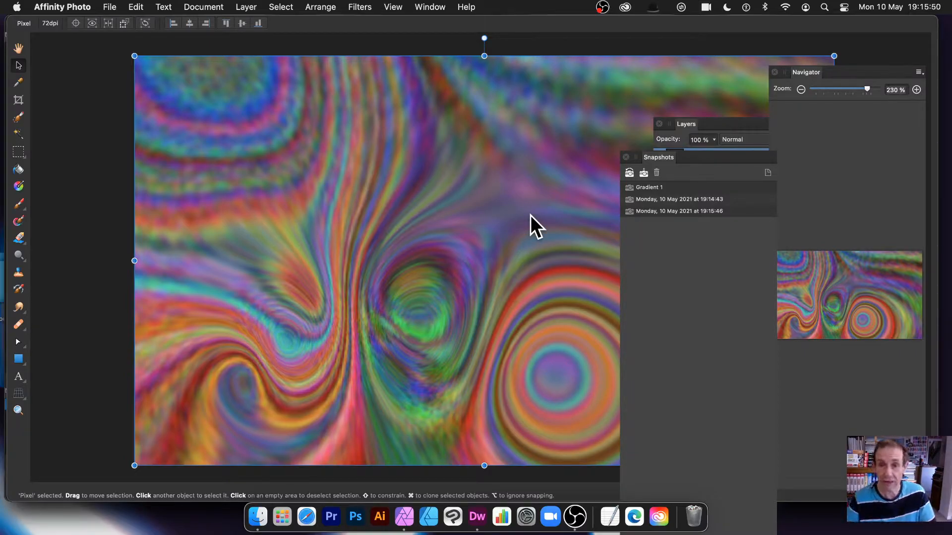
key(Delete)
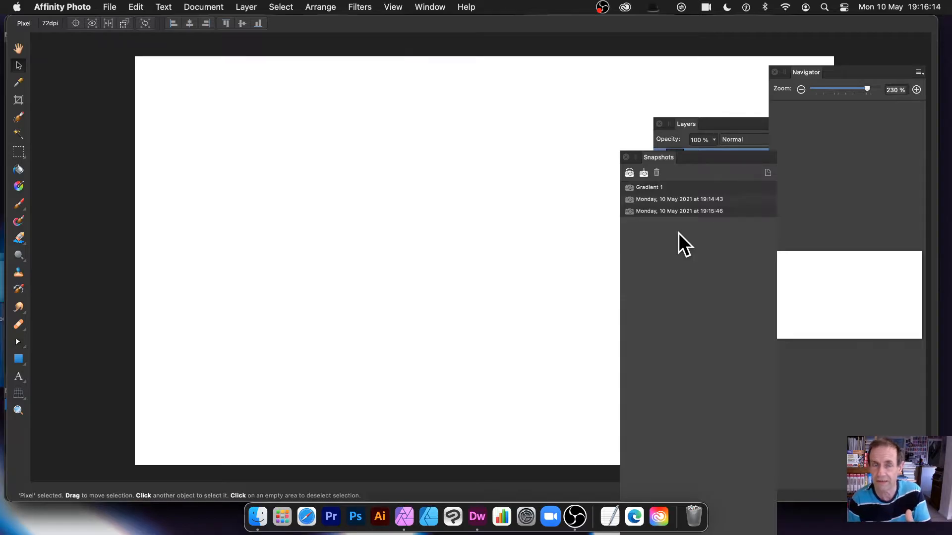
Step: Create a new layer from each stored snapshot in order: Gradient 1, the 19:14:43 snapshot, and the 19:15:46 snapshot
click(245, 6)
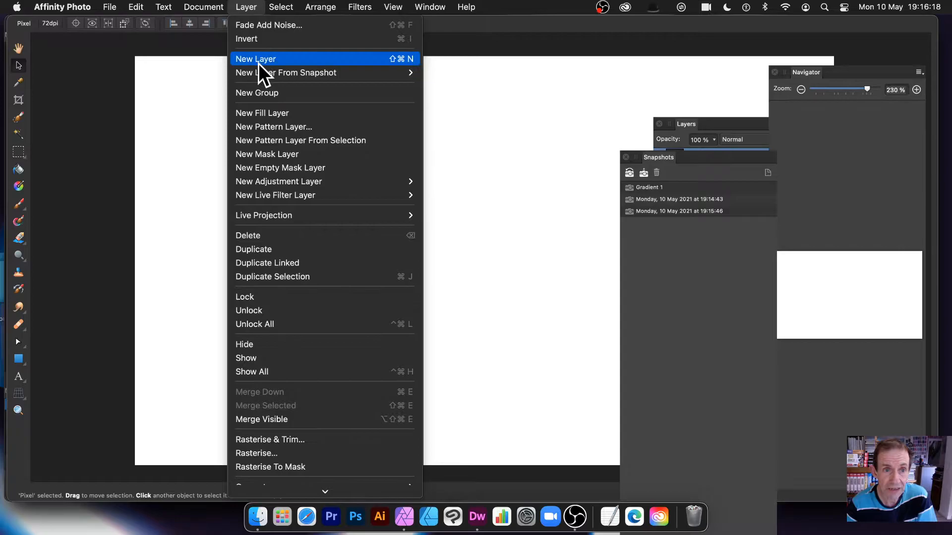
mouse_move(266, 71)
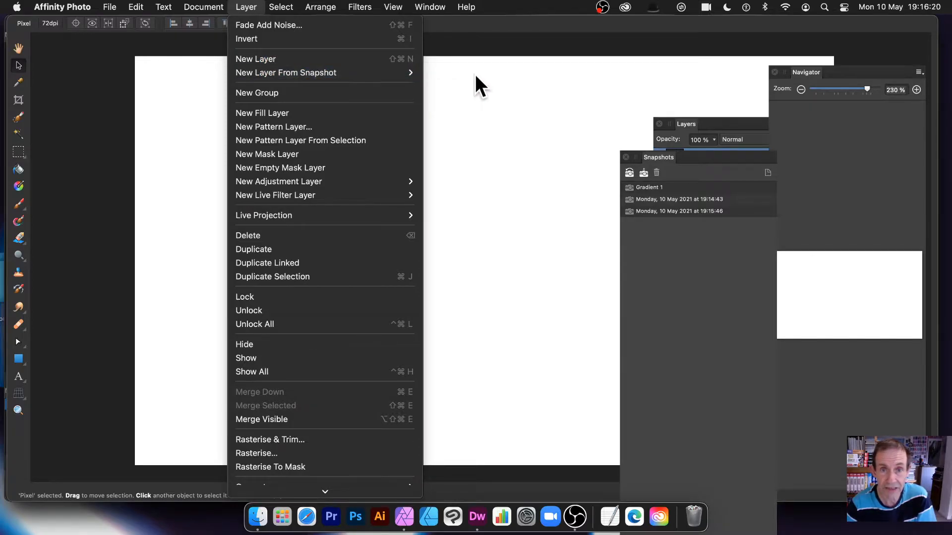
click(511, 72)
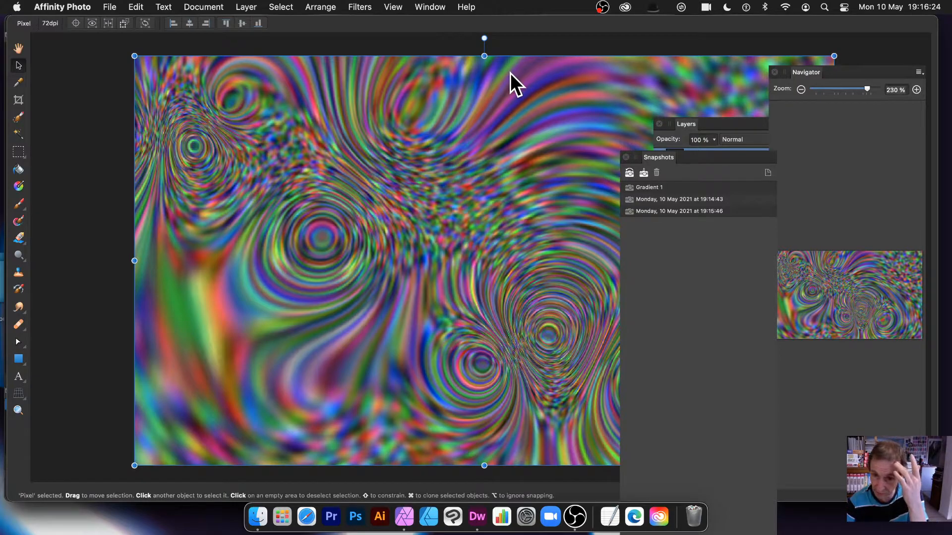
click(242, 6)
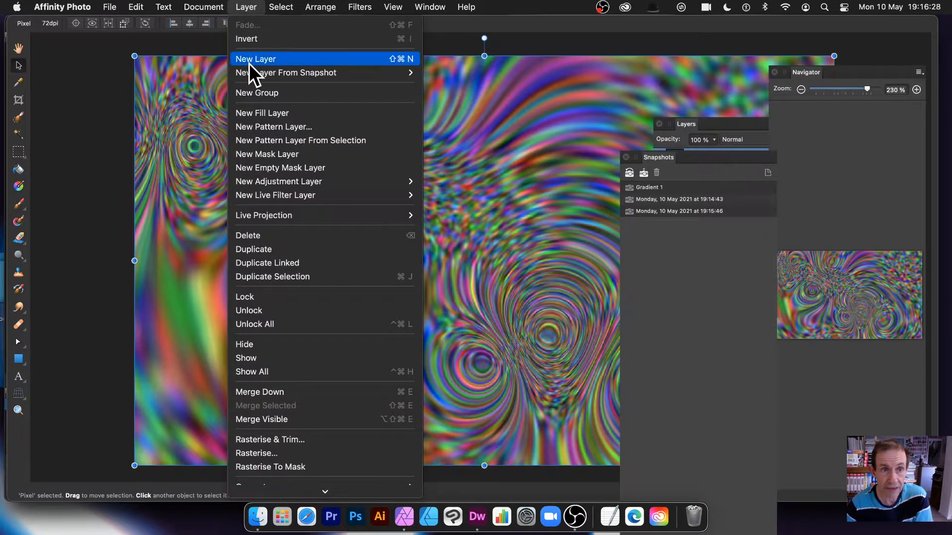
mouse_move(251, 70)
click(469, 88)
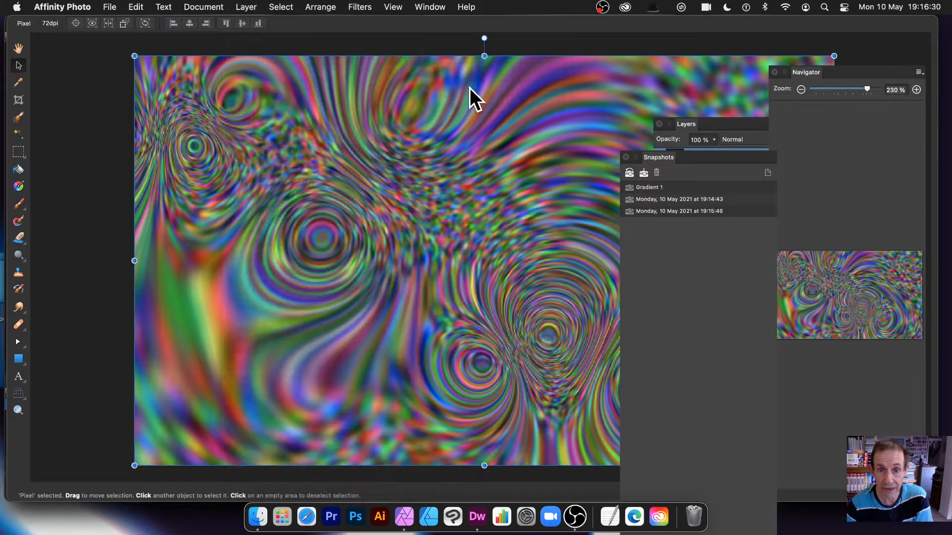
click(246, 6)
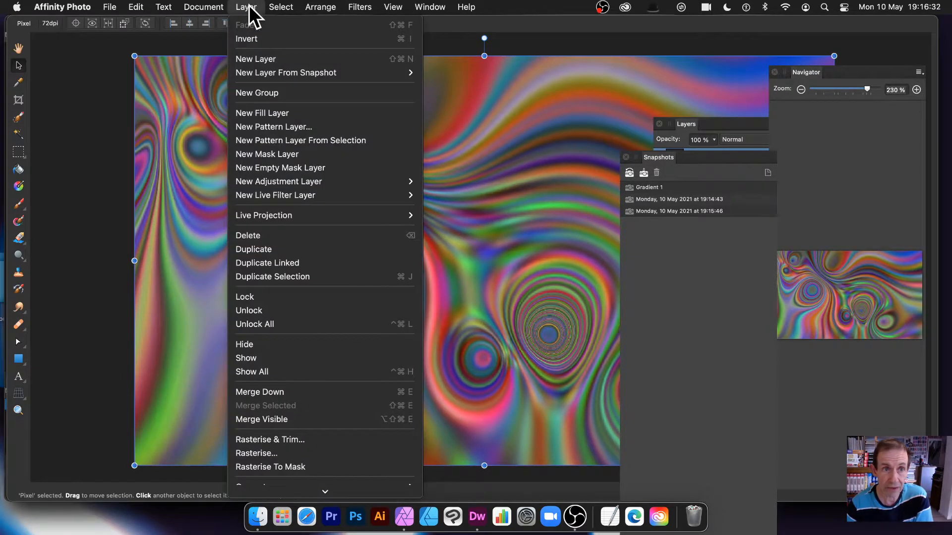
mouse_move(250, 72)
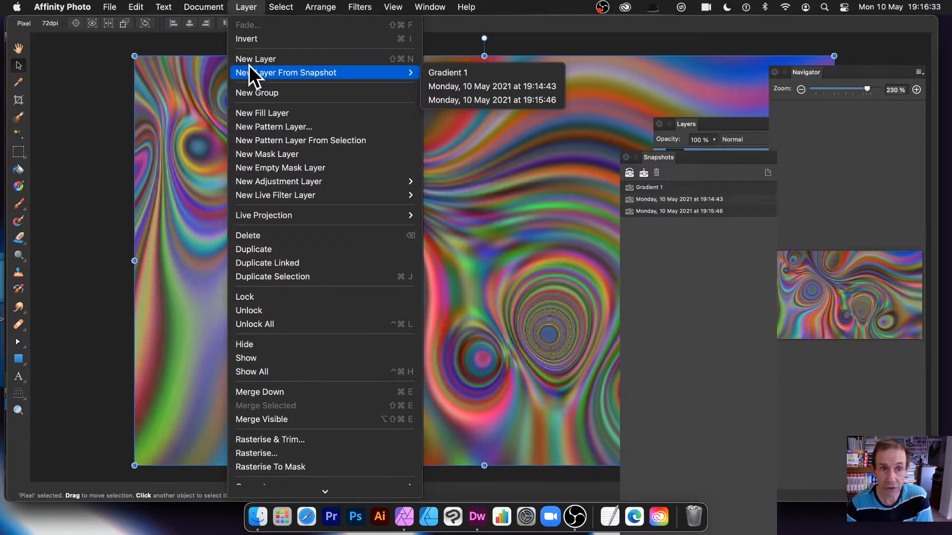
click(448, 96)
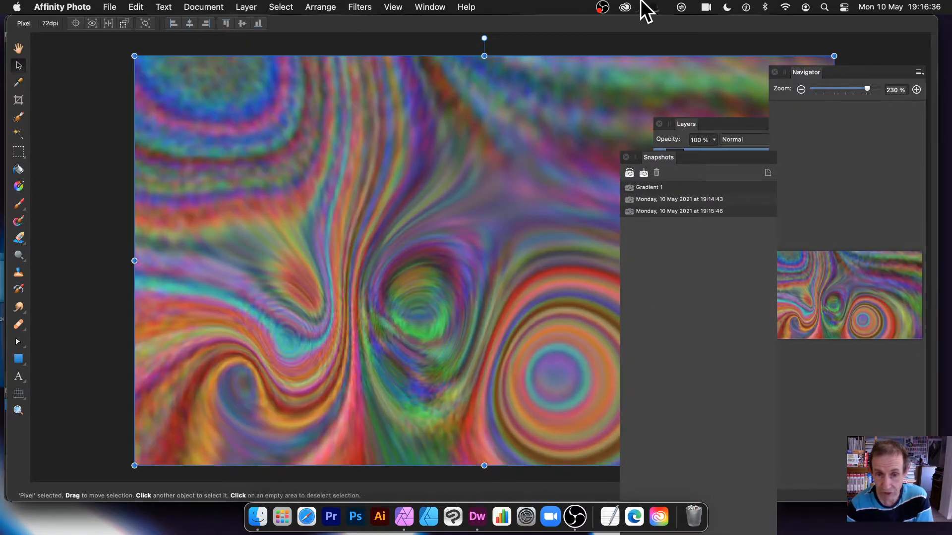
Step: Arrange the snapshot list and layer stack side by side, and set the top pattern layer's blend mode to Screen
drag(660, 147, 787, 105)
drag(685, 127, 573, 116)
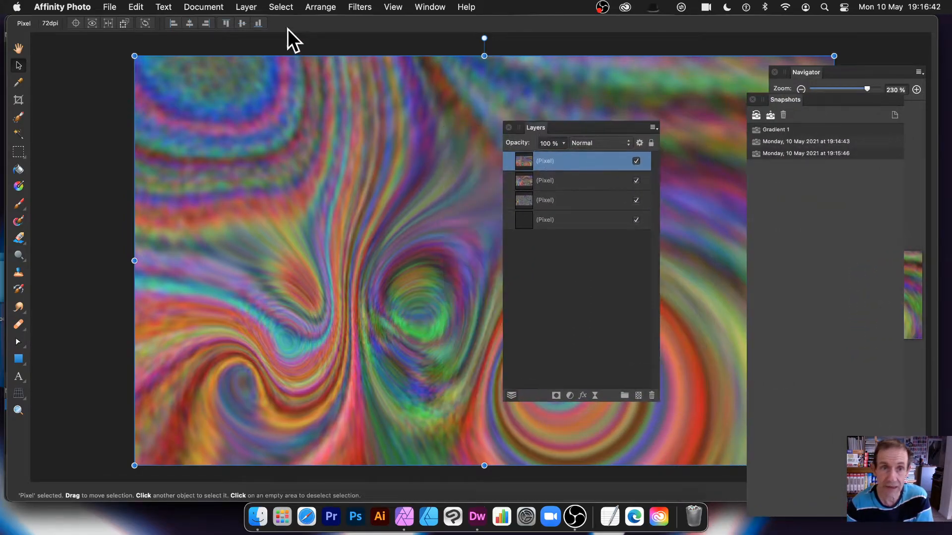
click(377, 3)
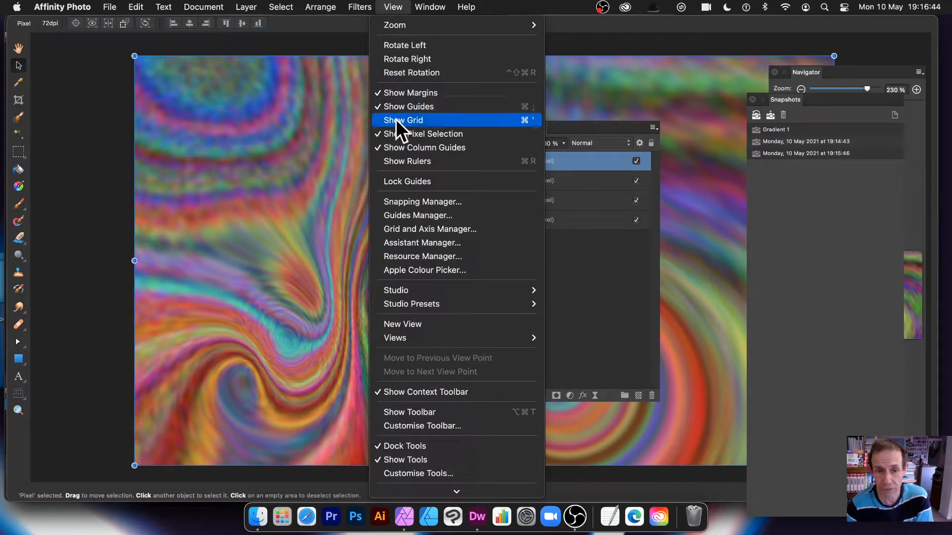
click(716, 177)
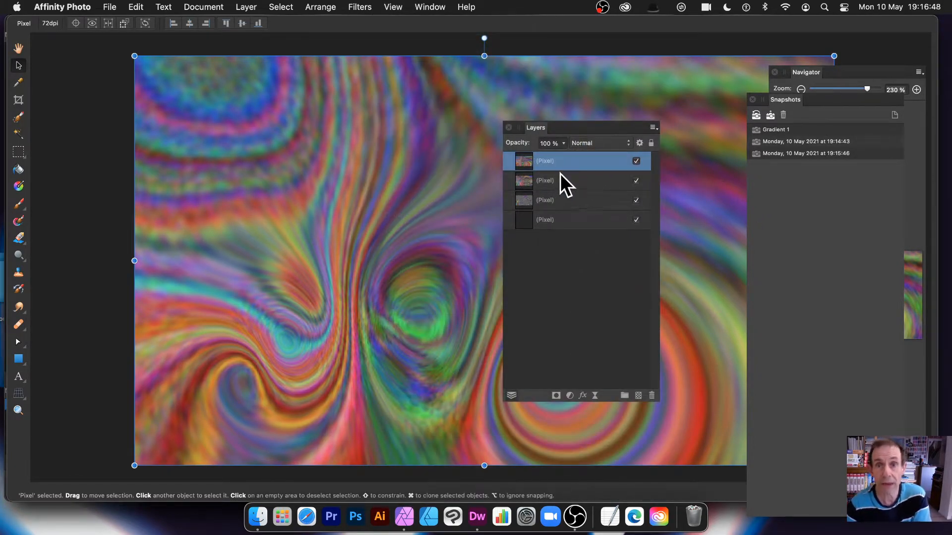
click(597, 145)
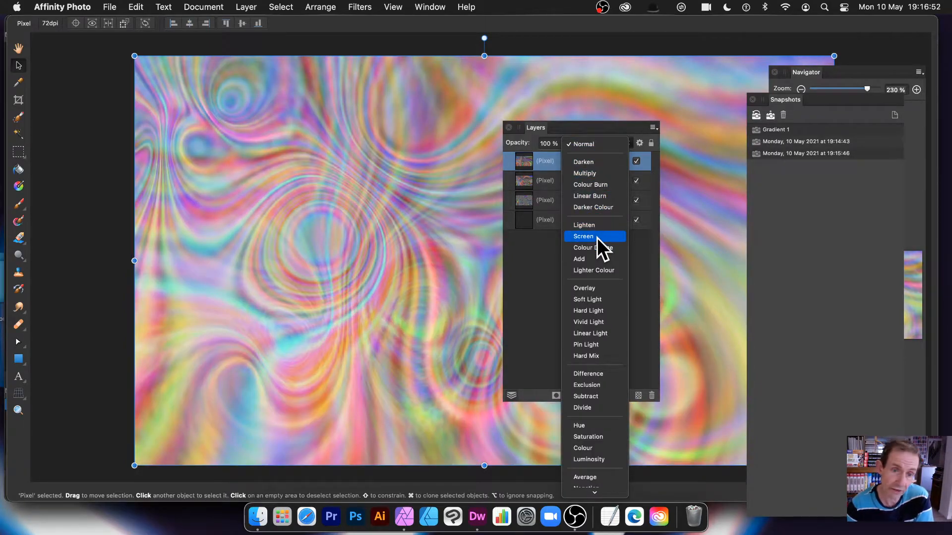
click(597, 237)
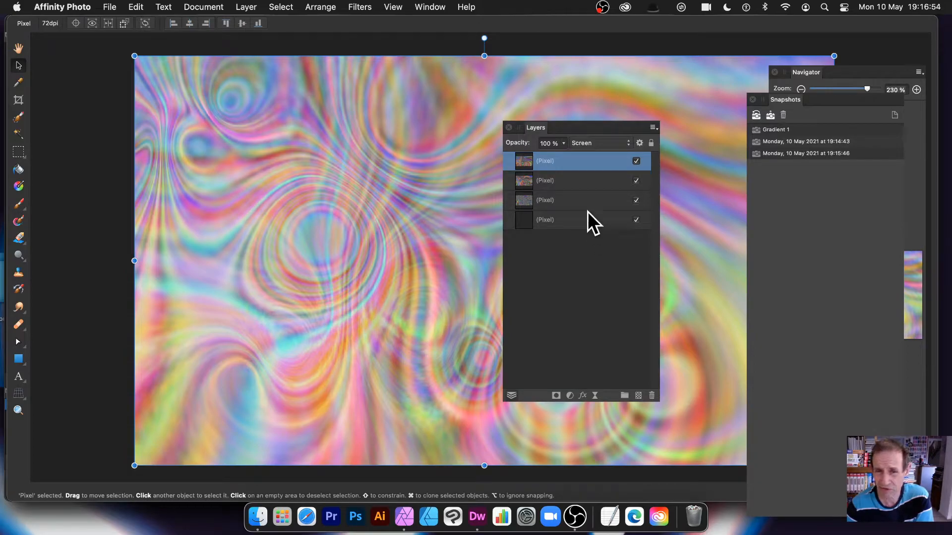
Step: Set the second pattern layer's blend mode to Colour Burn and move the layer stack off the middle of the image
click(566, 180)
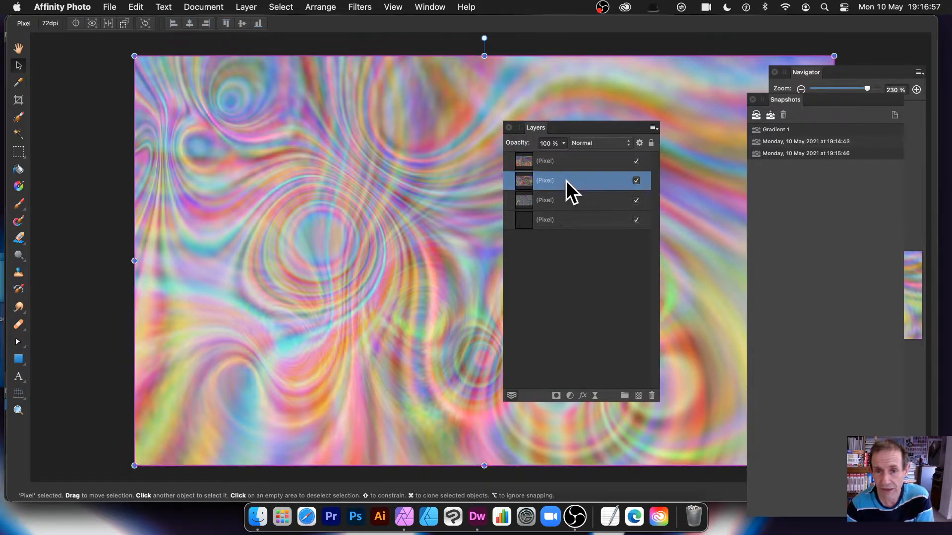
click(591, 144)
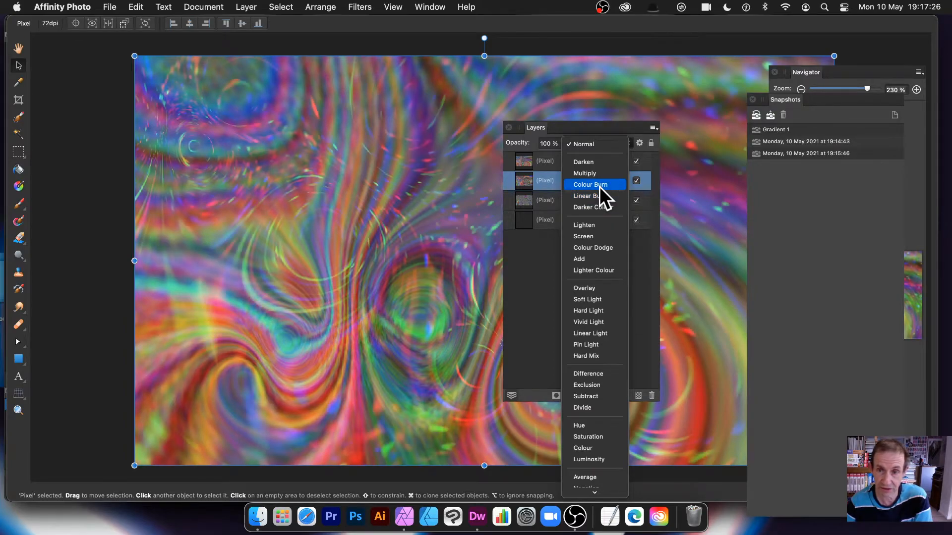
click(599, 186)
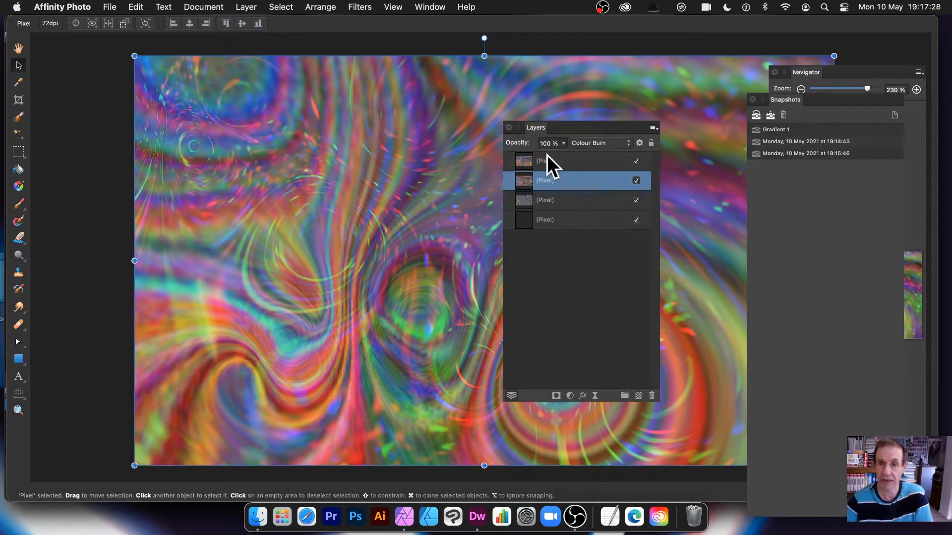
drag(538, 128, 624, 140)
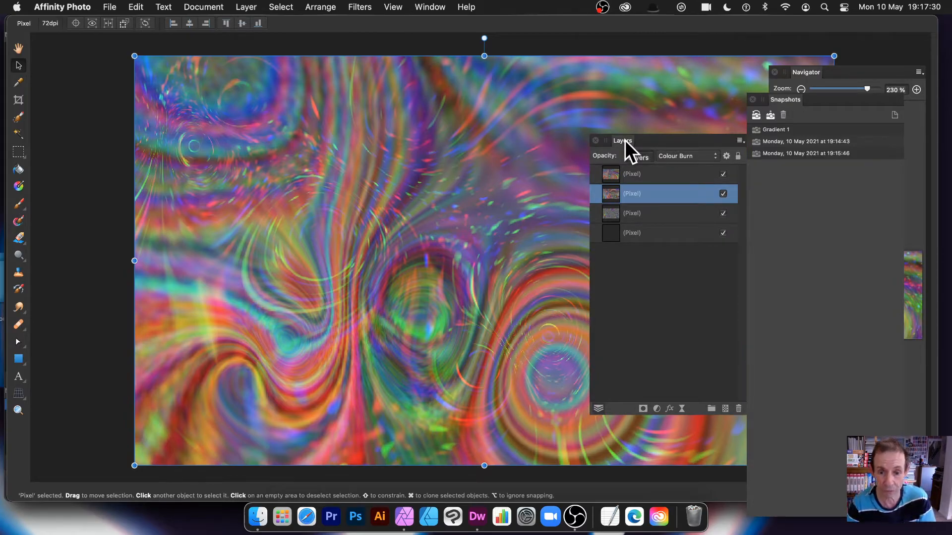
Step: Store the blended pattern as a document snapshot under the default dated name and move the snapshot list clear of the layer stack
click(647, 174)
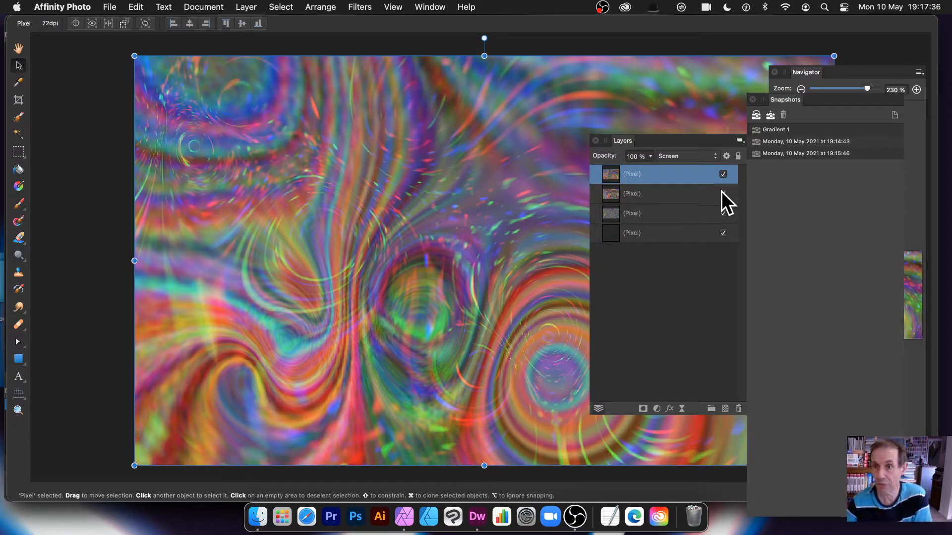
drag(776, 101, 483, 118)
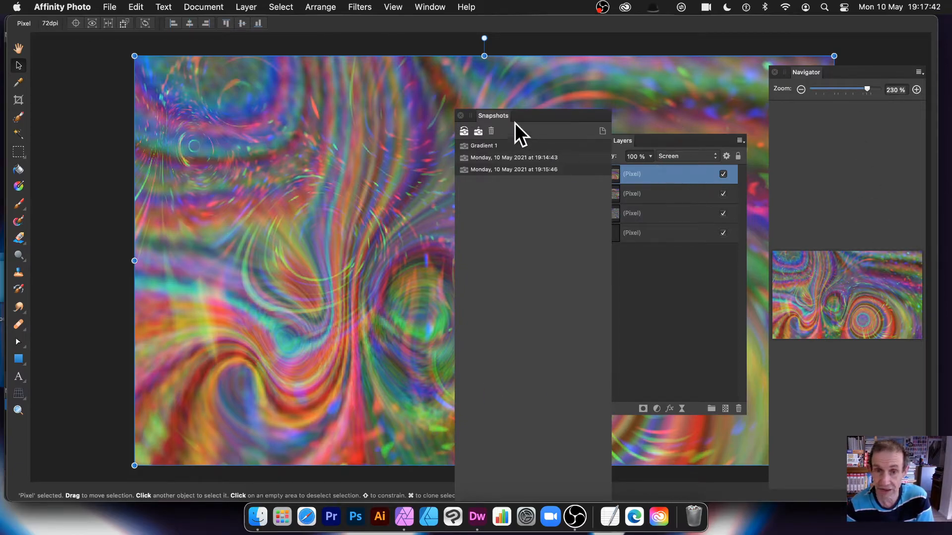
drag(499, 115, 577, 100)
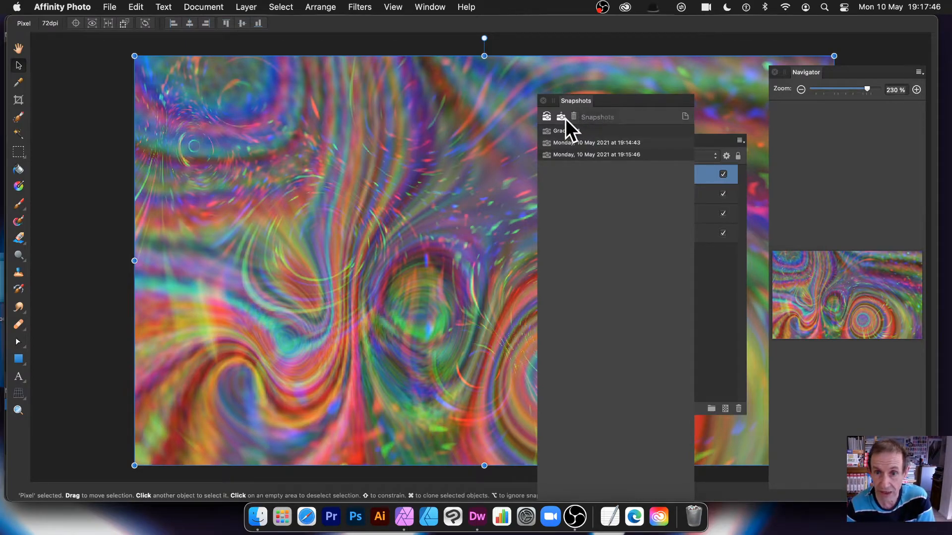
click(561, 117)
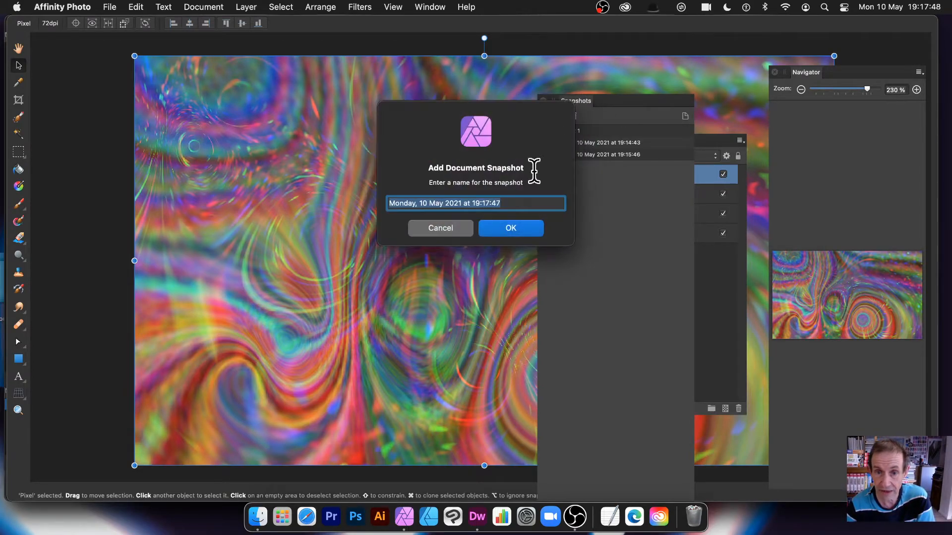
click(516, 228)
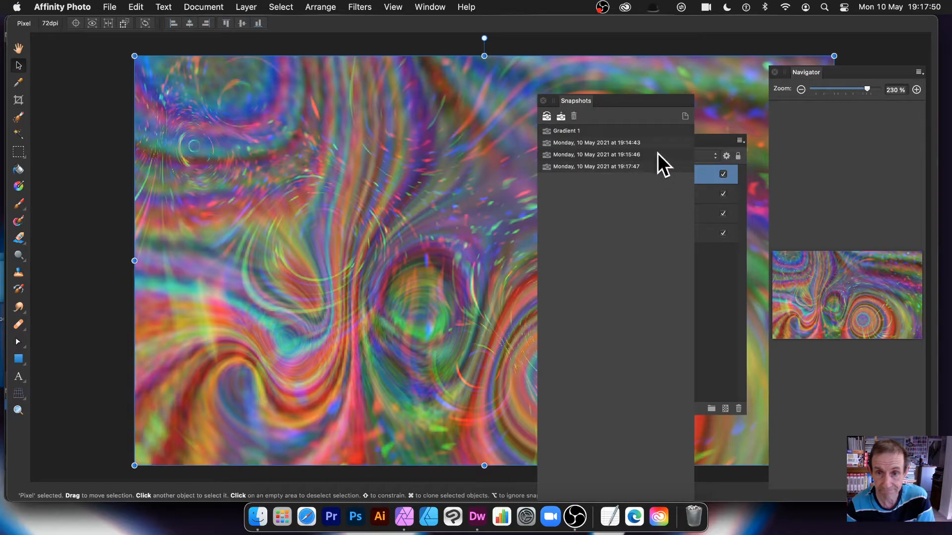
drag(579, 100, 761, 207)
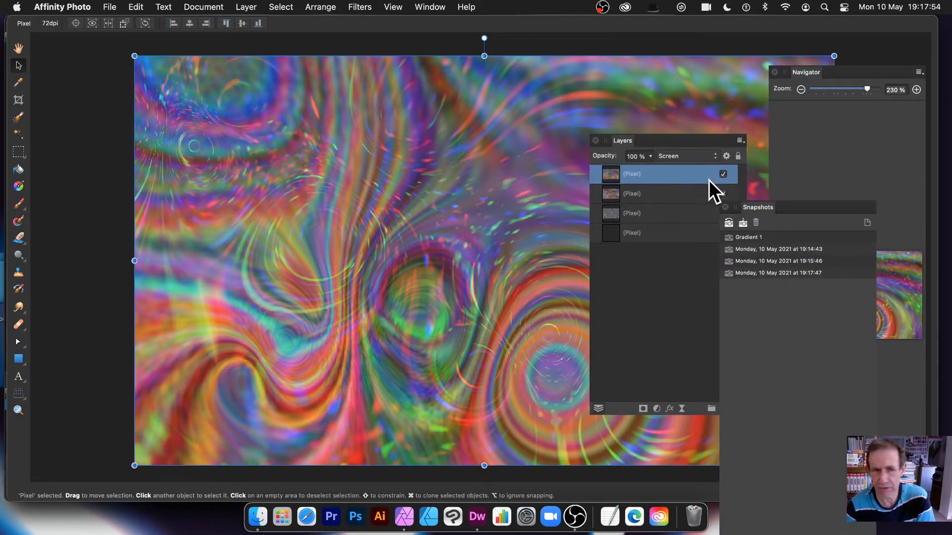
Step: Compare the image with and without the top Screen layer, delete that layer, and set the layer beneath it to Add
click(723, 174)
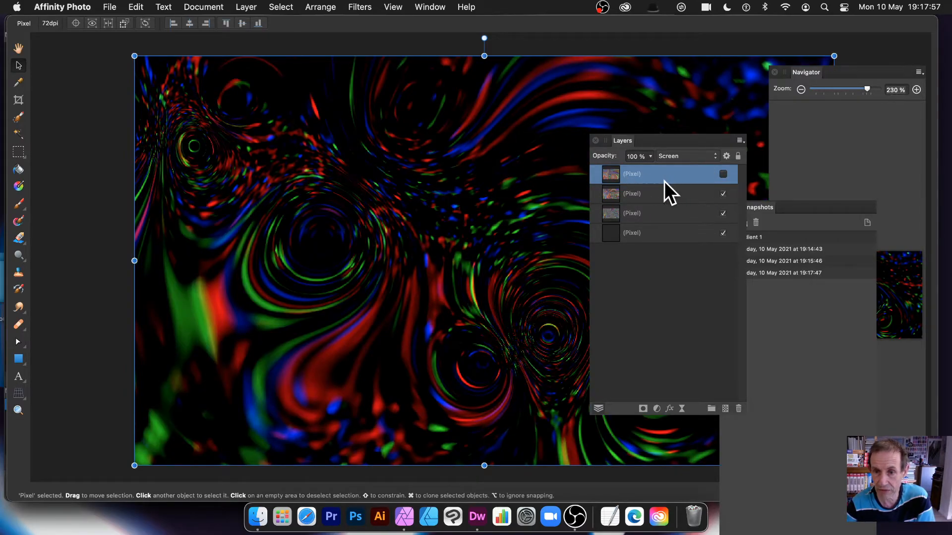
click(723, 174)
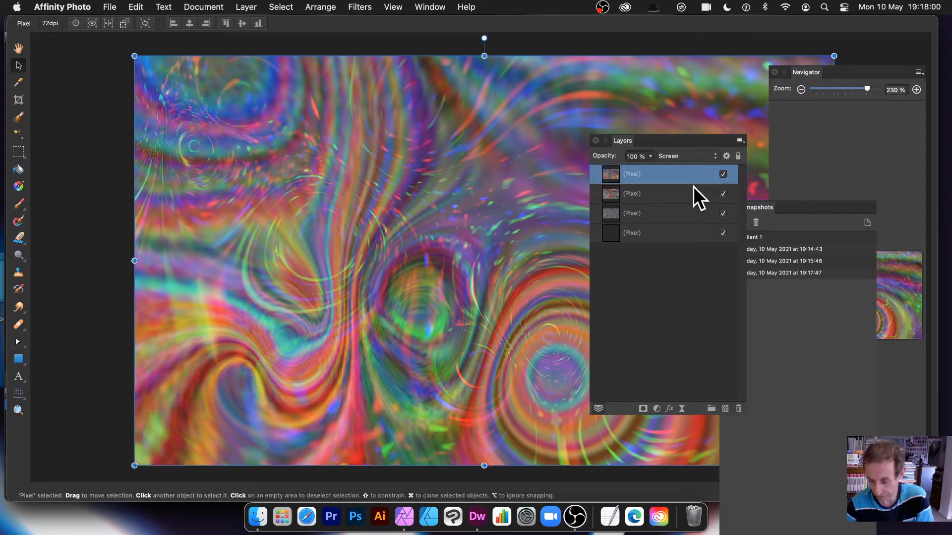
key(Delete)
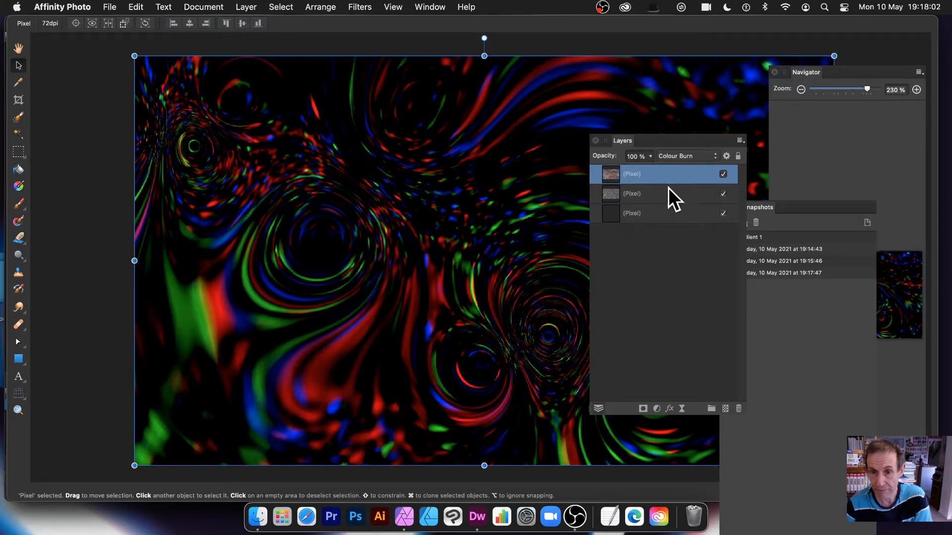
click(689, 156)
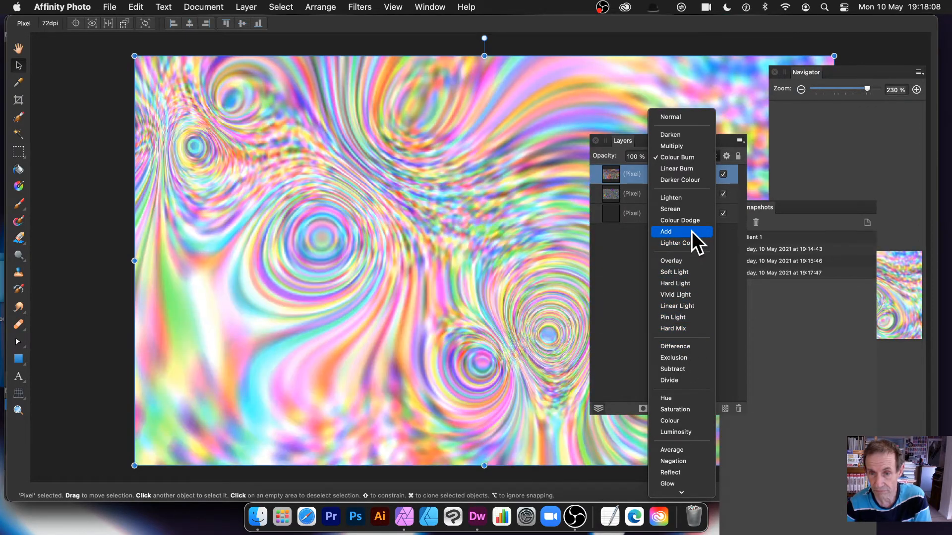
click(692, 231)
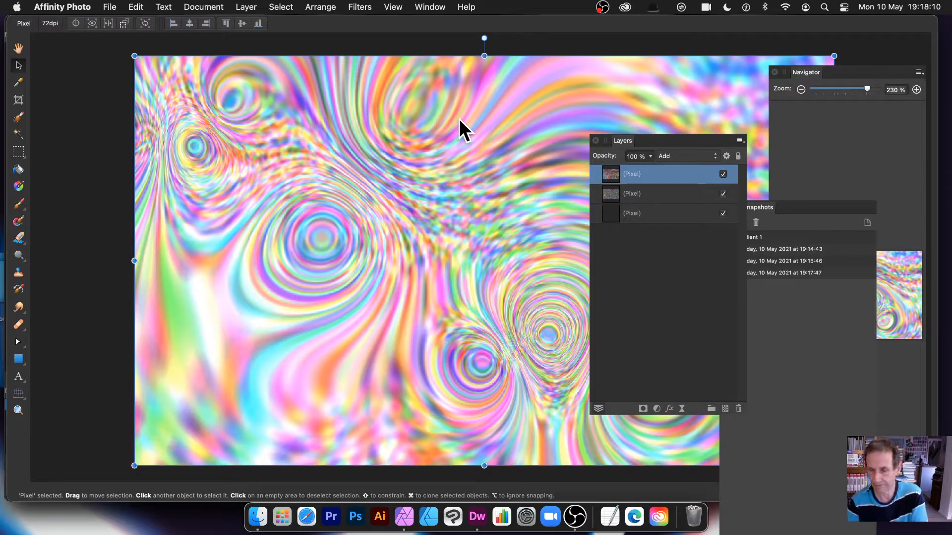
Step: Create a new layer from the 19:17:47 snapshot and set its blend mode to Multiply
click(246, 7)
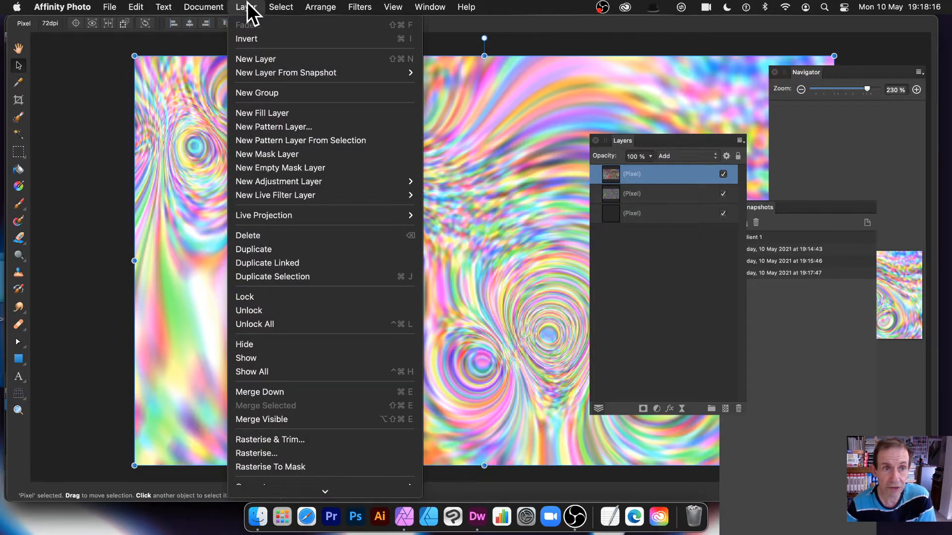
mouse_move(246, 72)
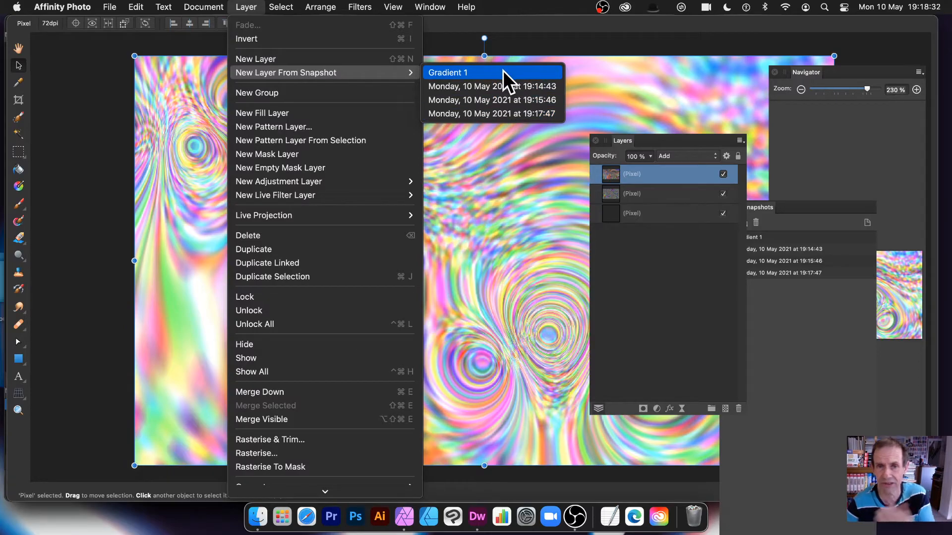
click(511, 115)
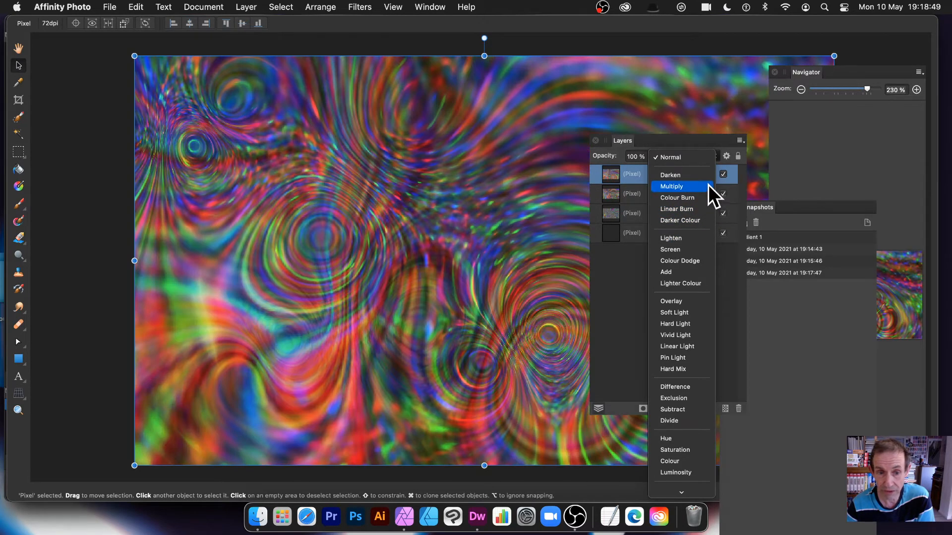
click(708, 186)
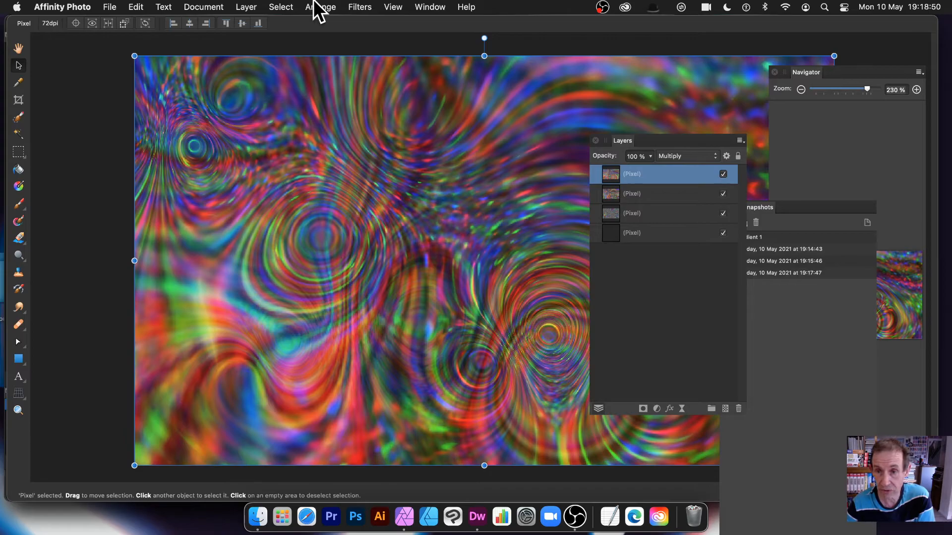
Step: Merge the visible layers into a new layer and repeat the last Deform filter on it
click(239, 6)
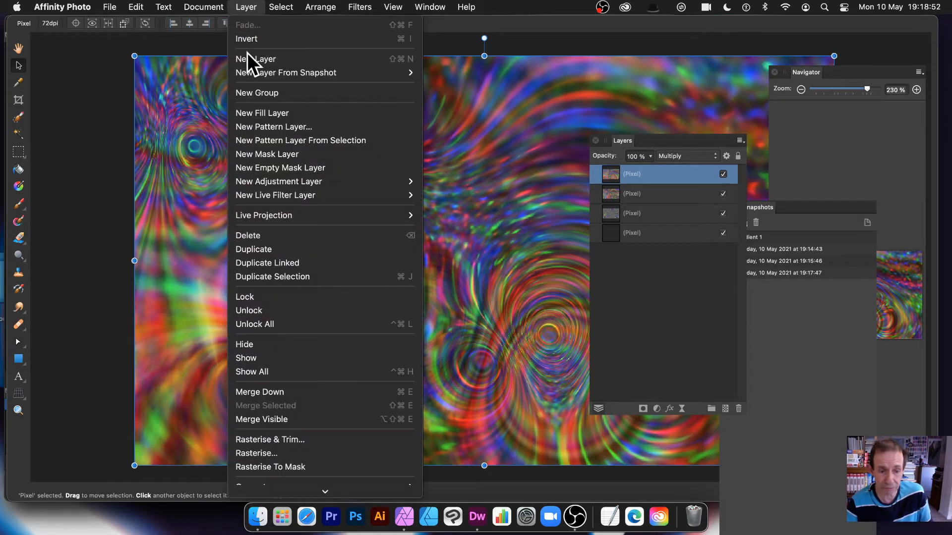
click(277, 420)
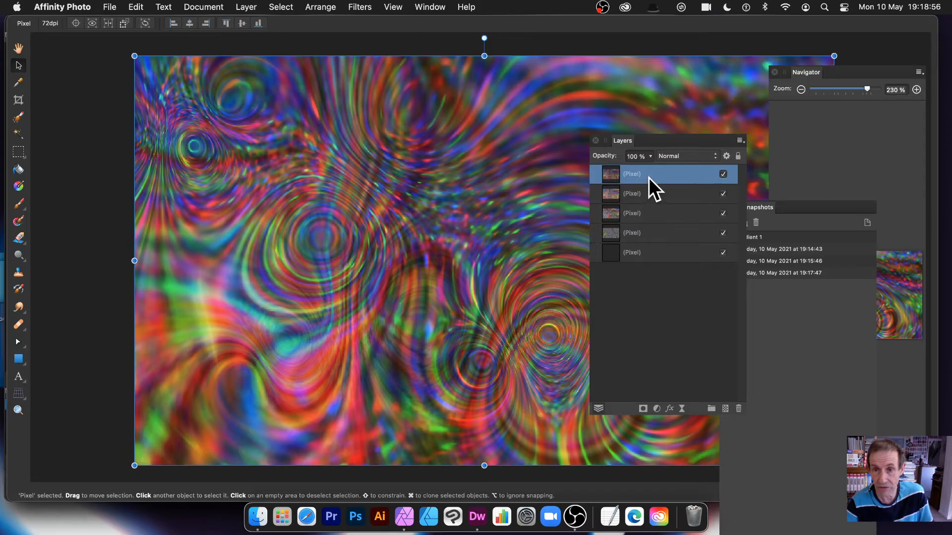
click(358, 4)
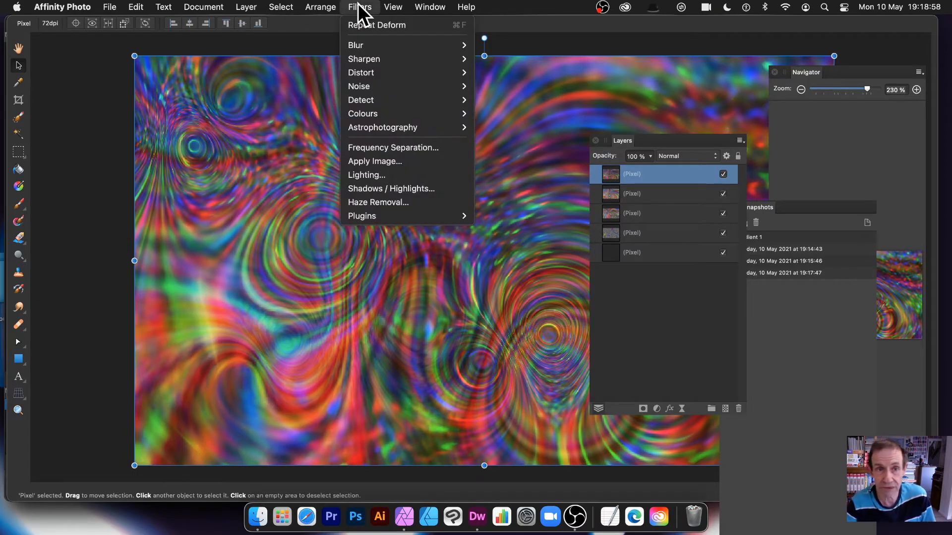
click(366, 25)
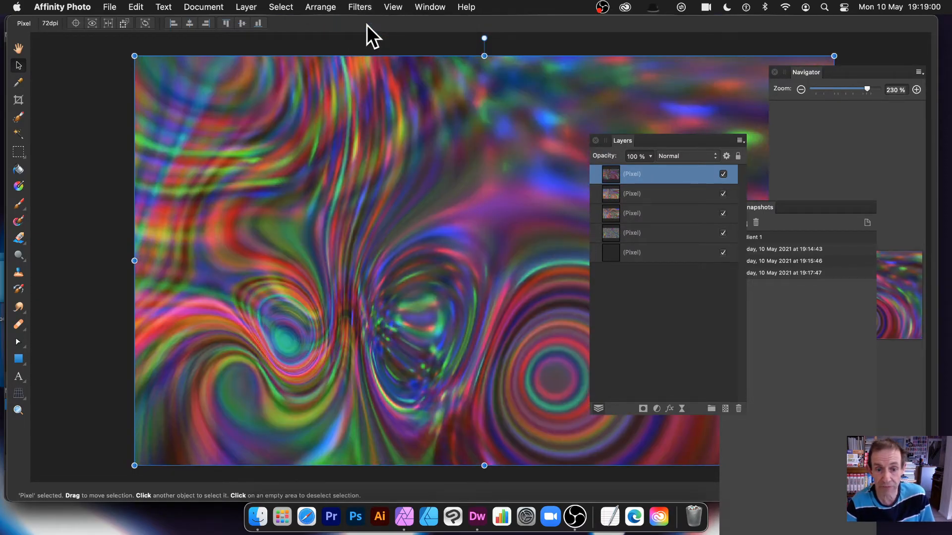